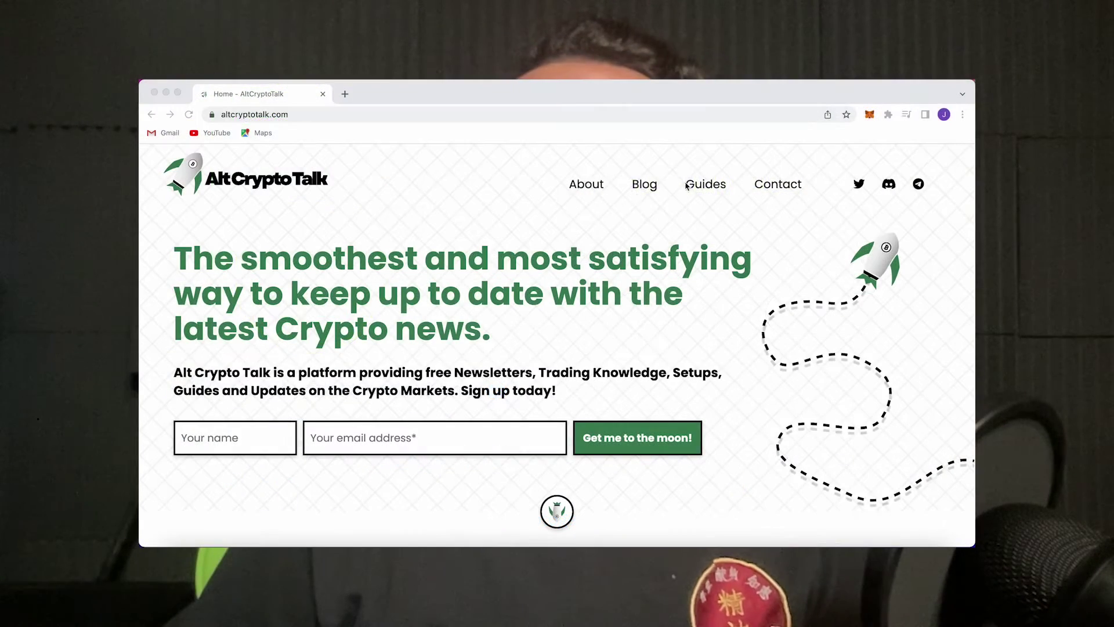
Scroll DefiLlama's Chains dashboard to the TVL table led by Ethereum at $20.813b
{"action": "left_click", "coordinate": [686, 186]}
{"action": "scroll", "coordinate": [775, 494], "scroll_direction": "down", "scroll_amount": 3}
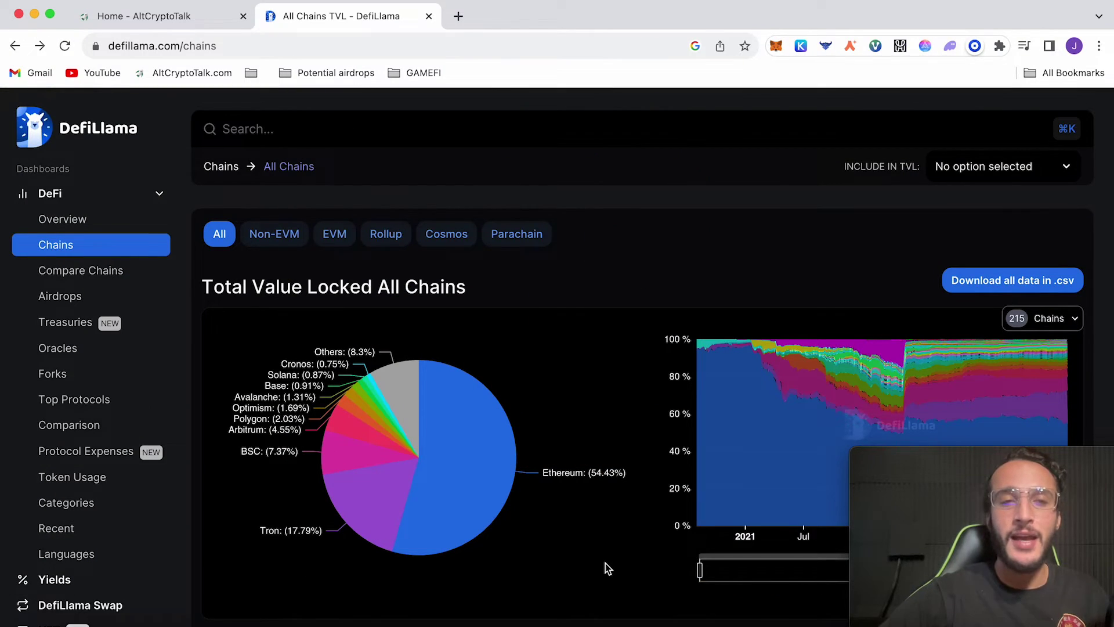
{"action": "scroll", "coordinate": [605, 567], "scroll_direction": "down", "scroll_amount": 4}
{"action": "scroll", "coordinate": [604, 568], "scroll_direction": "down", "scroll_amount": 5}
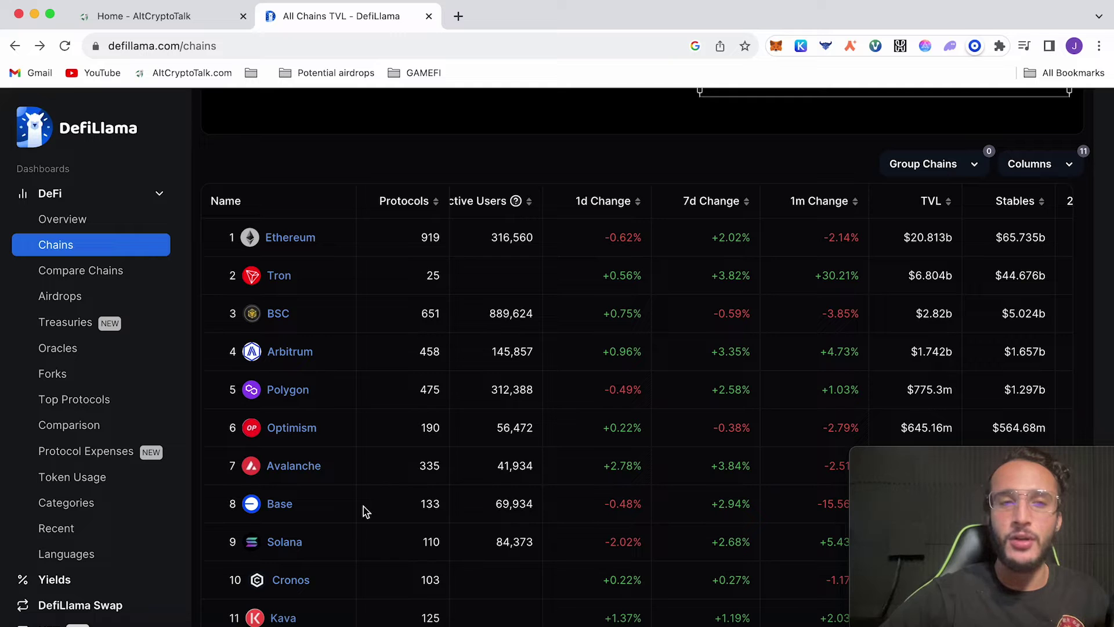
{"action": "scroll", "coordinate": [363, 506], "scroll_direction": "down", "scroll_amount": 1}
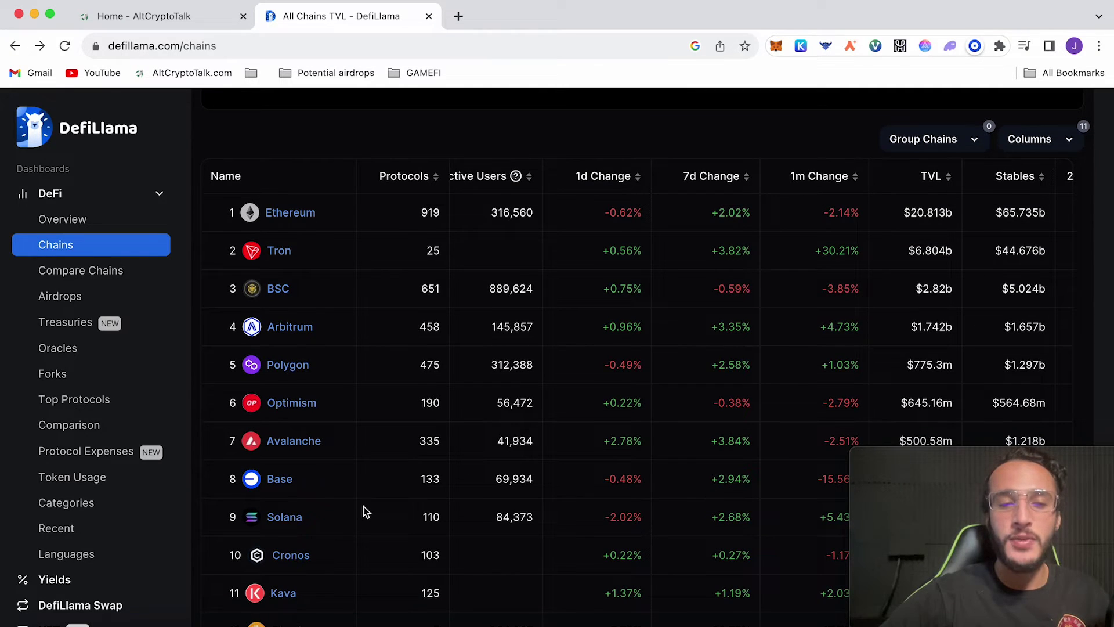
{"action": "scroll", "coordinate": [363, 506], "scroll_direction": "down", "scroll_amount": 3}
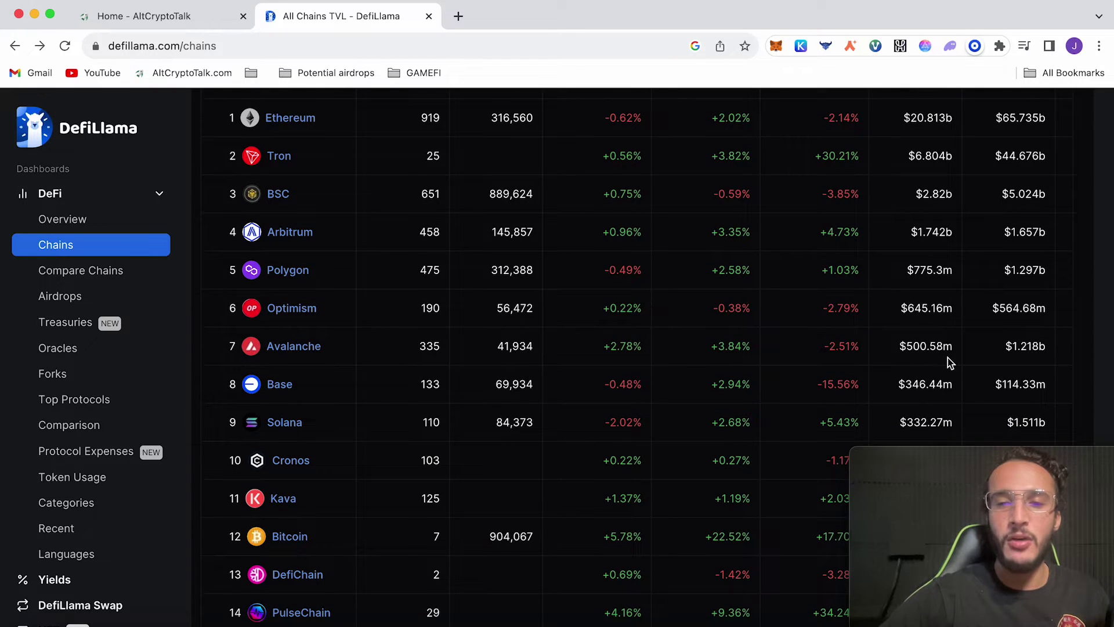
{"action": "scroll", "coordinate": [948, 357], "scroll_direction": "up", "scroll_amount": 2}
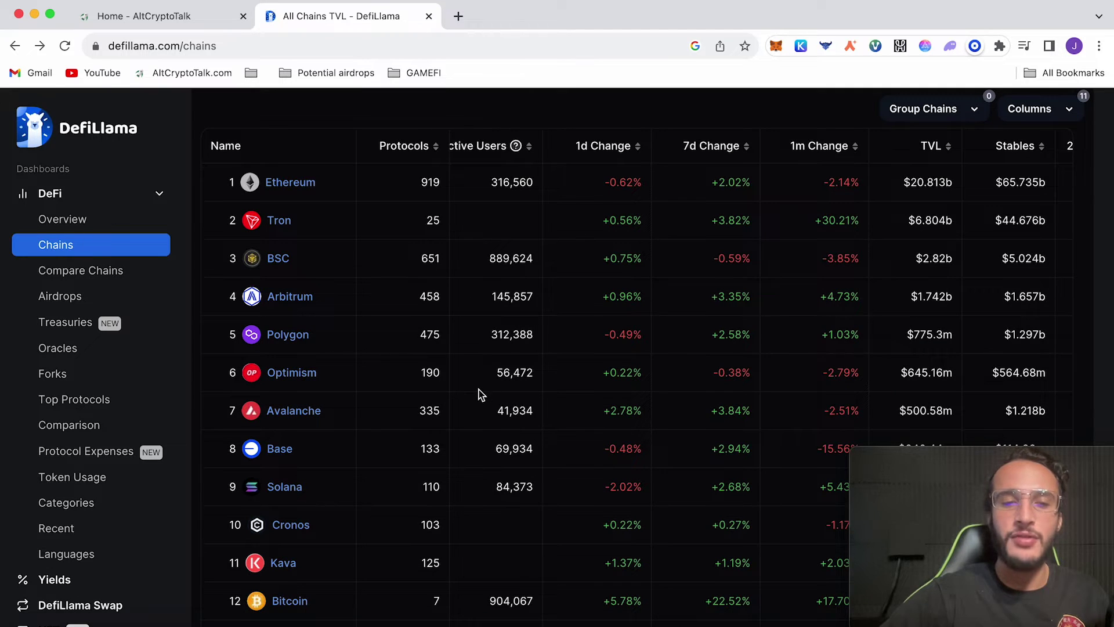
Open the Base chain overview and scroll to its Protocol Rankings
{"action": "left_click", "coordinate": [280, 451]}
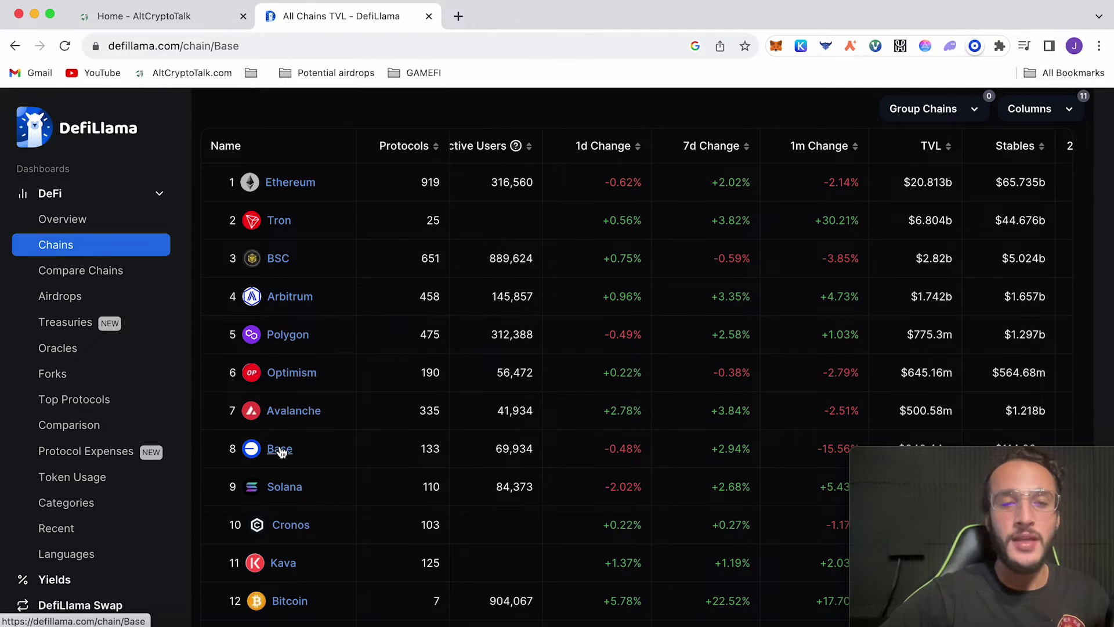
{"action": "scroll", "coordinate": [483, 378], "scroll_direction": "down", "scroll_amount": 9}
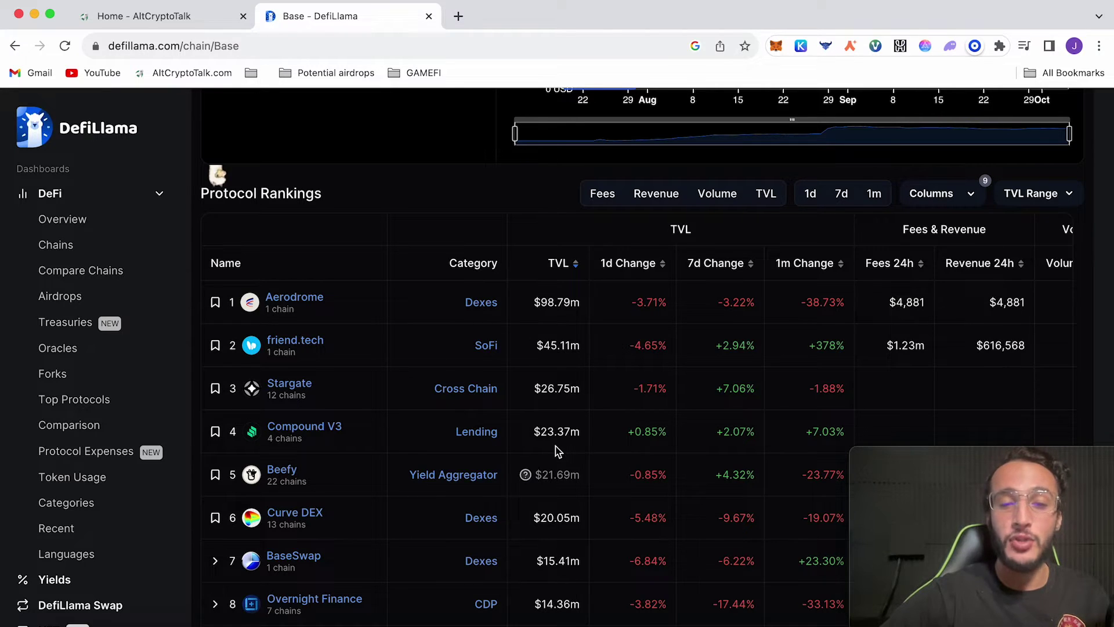
{"action": "scroll", "coordinate": [541, 476], "scroll_direction": "down", "scroll_amount": 3}
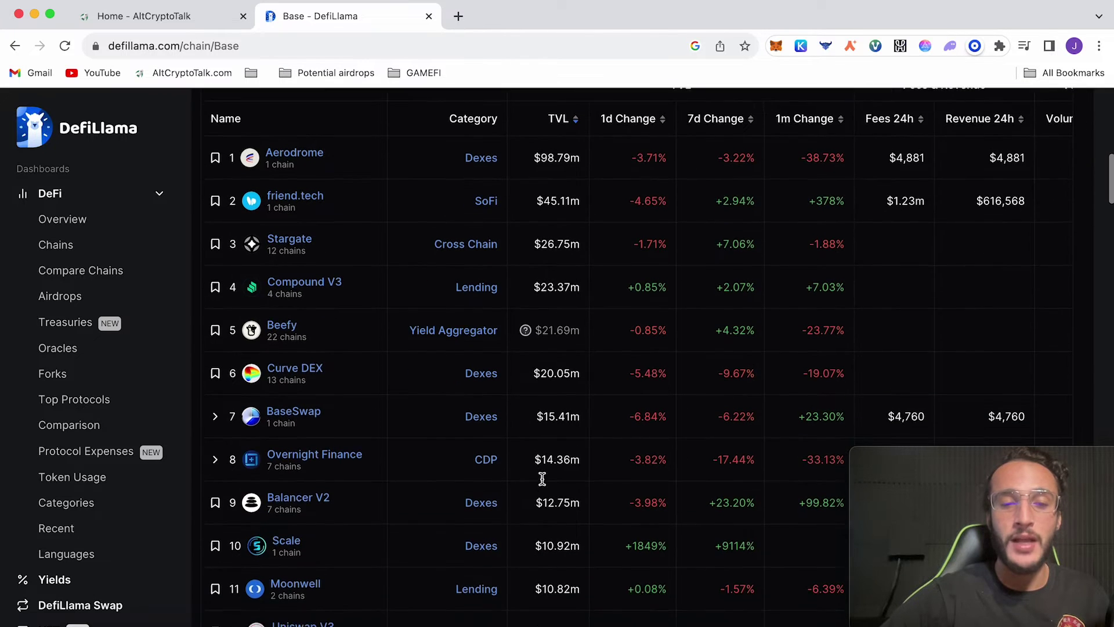
{"action": "scroll", "coordinate": [542, 479], "scroll_direction": "up", "scroll_amount": 10}
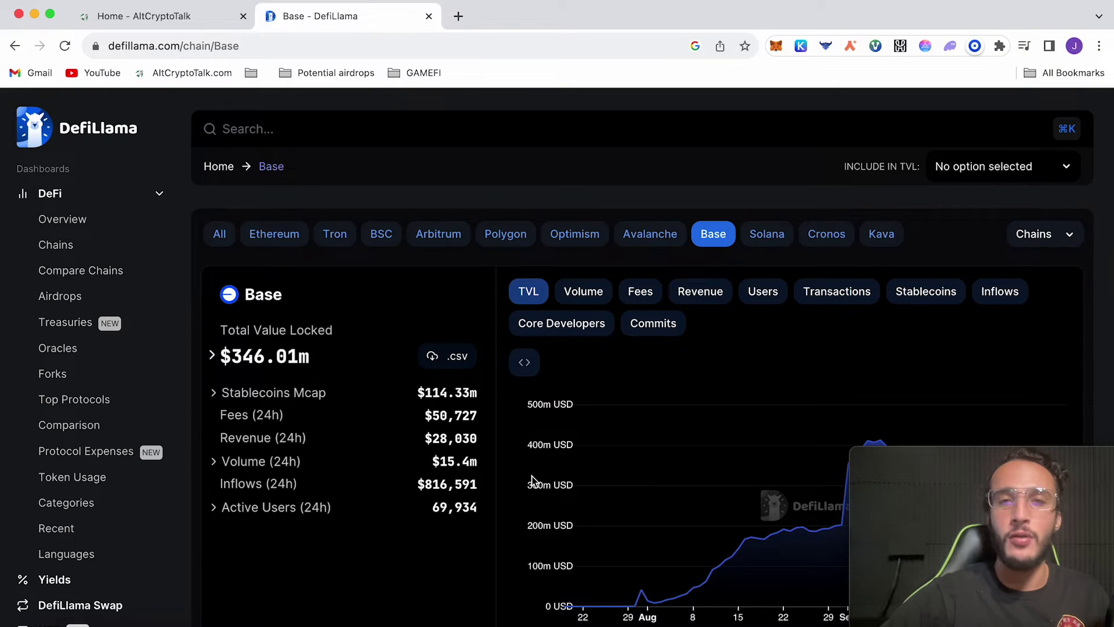
{"action": "scroll", "coordinate": [532, 481], "scroll_direction": "down", "scroll_amount": 7}
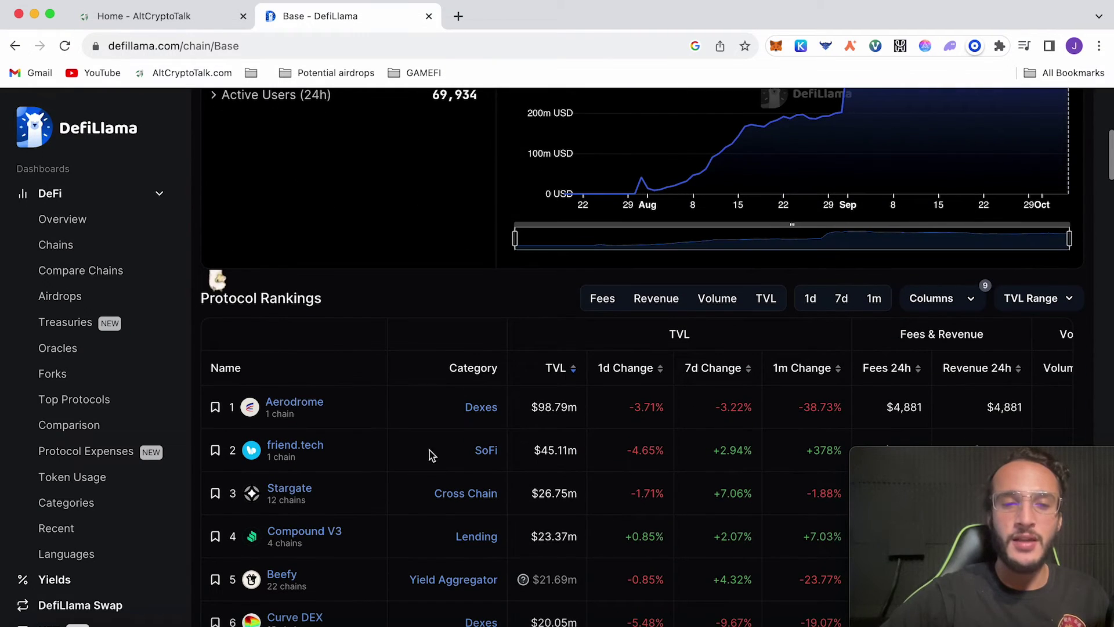
Open Aerodrome's protocol page and scroll to its information showing $99.08m TVL
{"action": "left_click", "coordinate": [292, 410]}
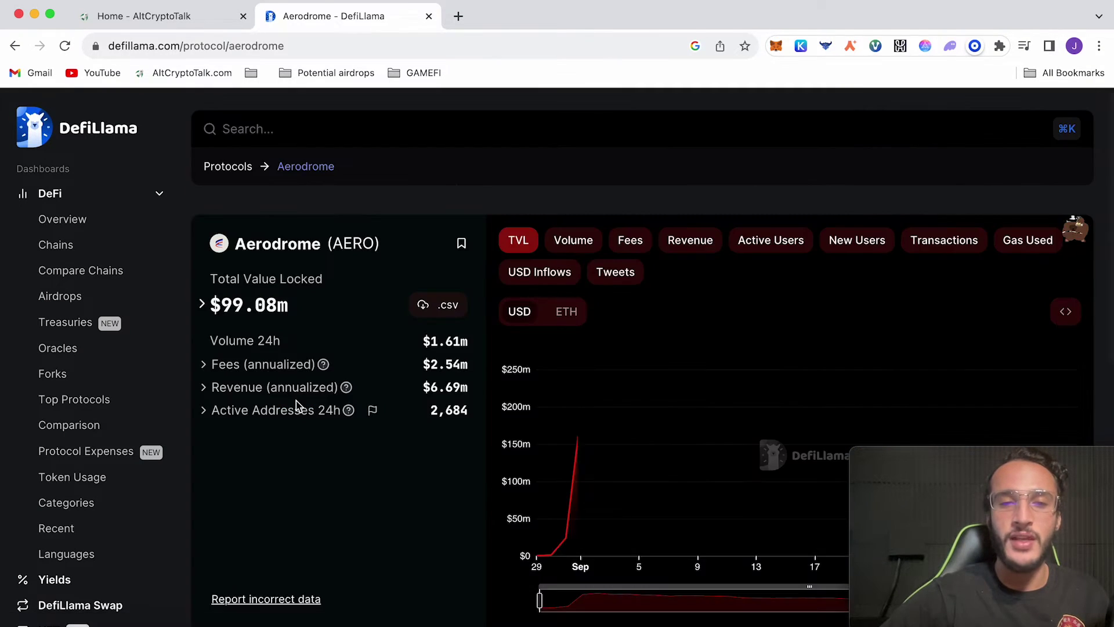
{"action": "scroll", "coordinate": [472, 386], "scroll_direction": "down", "scroll_amount": 2}
{"action": "scroll", "coordinate": [472, 385], "scroll_direction": "down", "scroll_amount": 4}
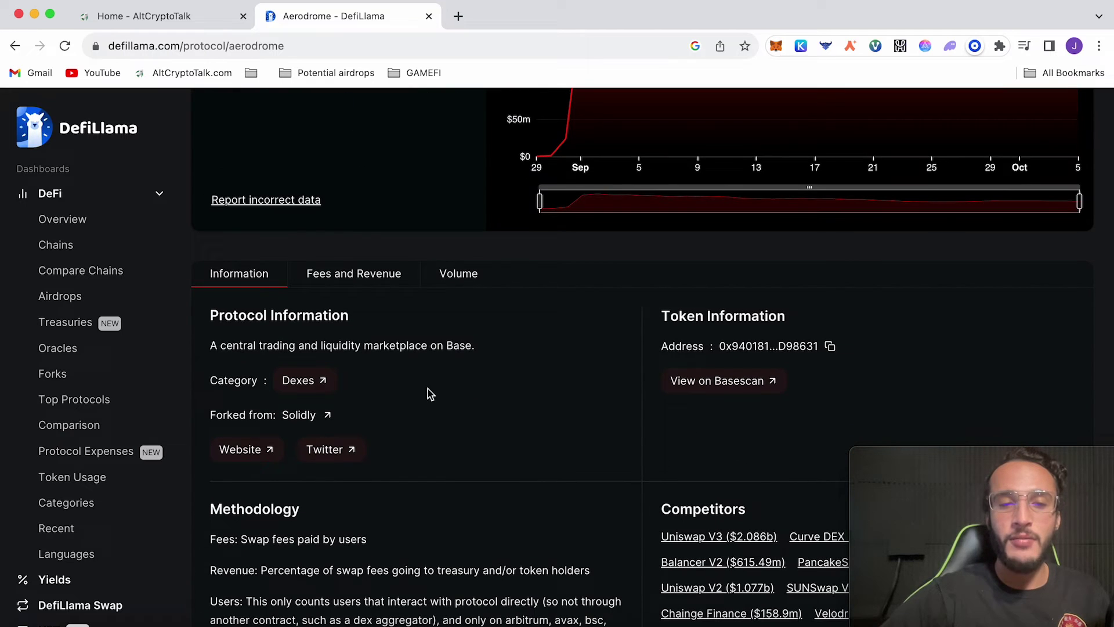
Visit Aerodrome's official website from the DefiLlama protocol page
{"action": "left_click", "coordinate": [249, 451]}
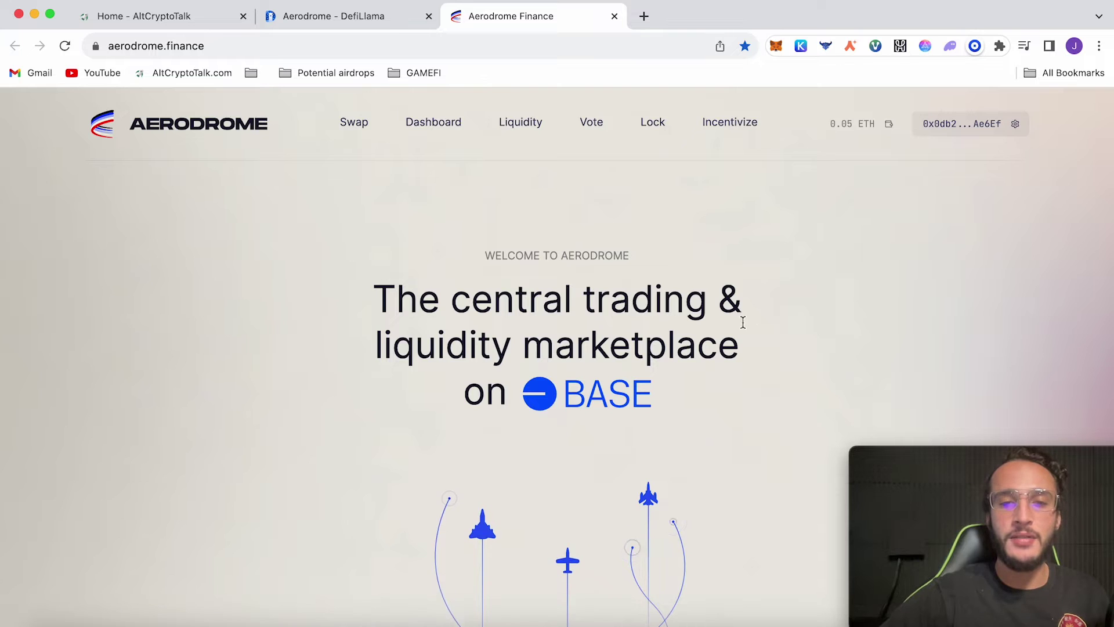
{"action": "scroll", "coordinate": [758, 326], "scroll_direction": "down", "scroll_amount": 1}
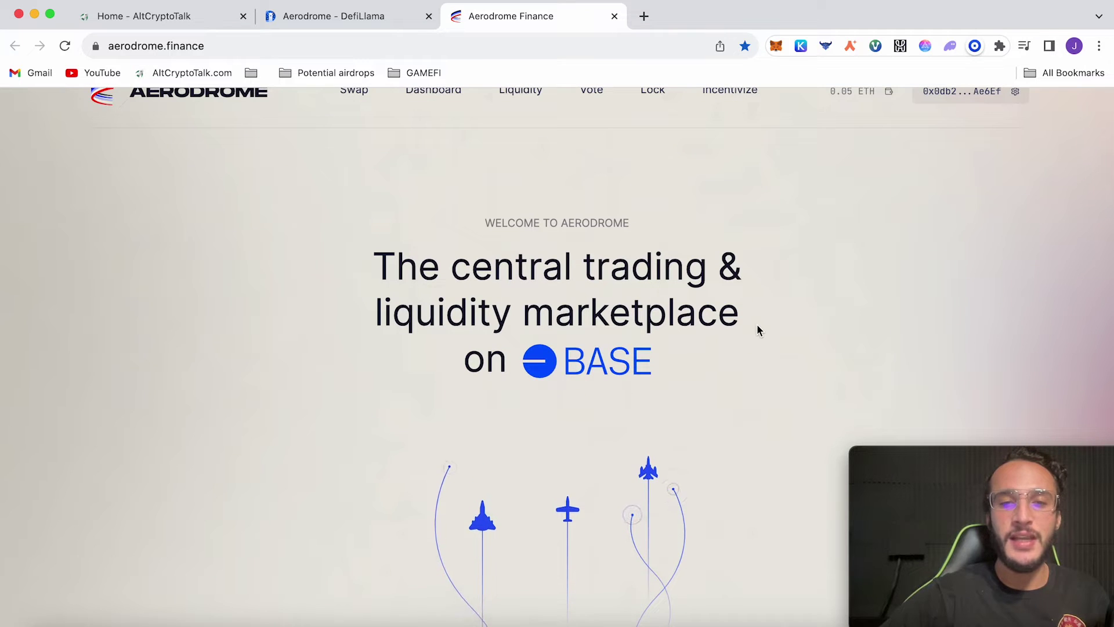
{"action": "scroll", "coordinate": [756, 325], "scroll_direction": "up", "scroll_amount": 1}
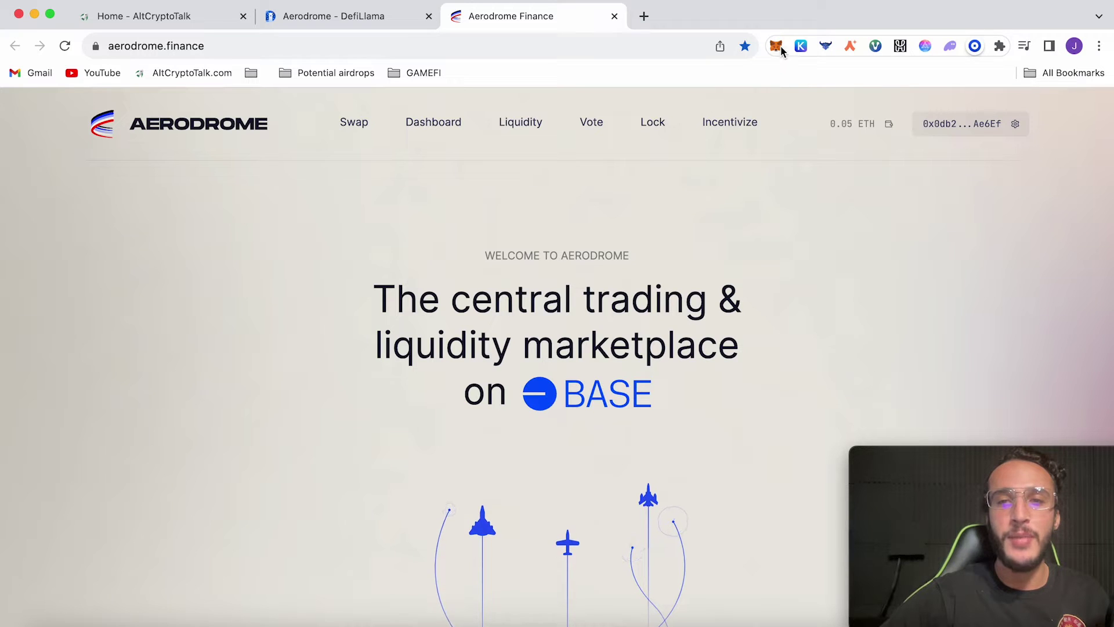
Switch the connected wallet to the Base network and approve it in MetaMask
{"action": "left_click", "coordinate": [952, 125]}
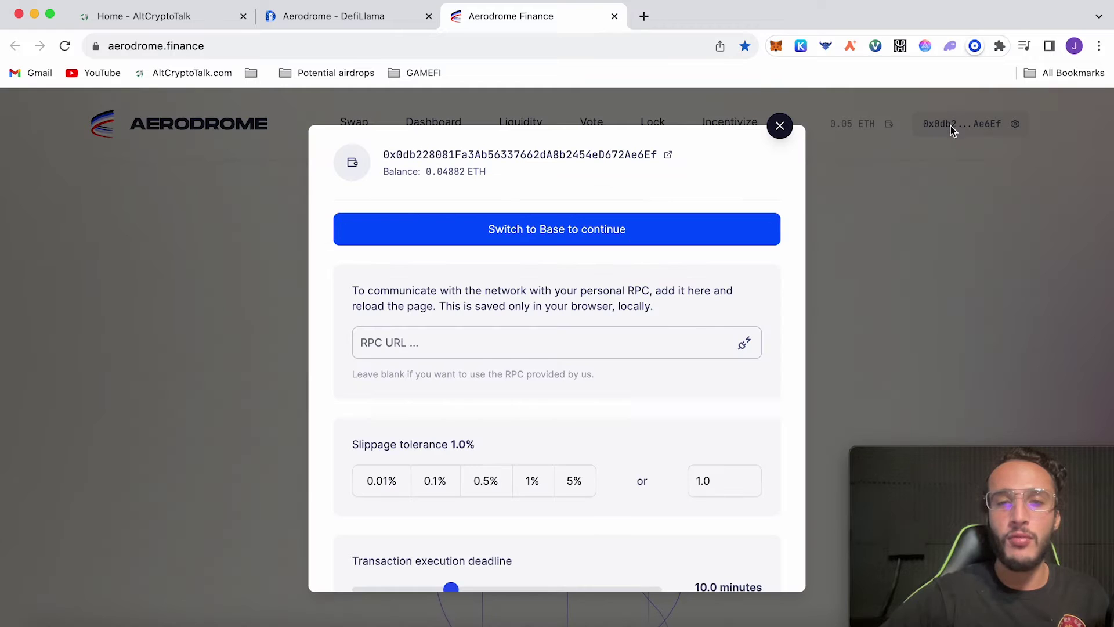
{"action": "left_click", "coordinate": [746, 237]}
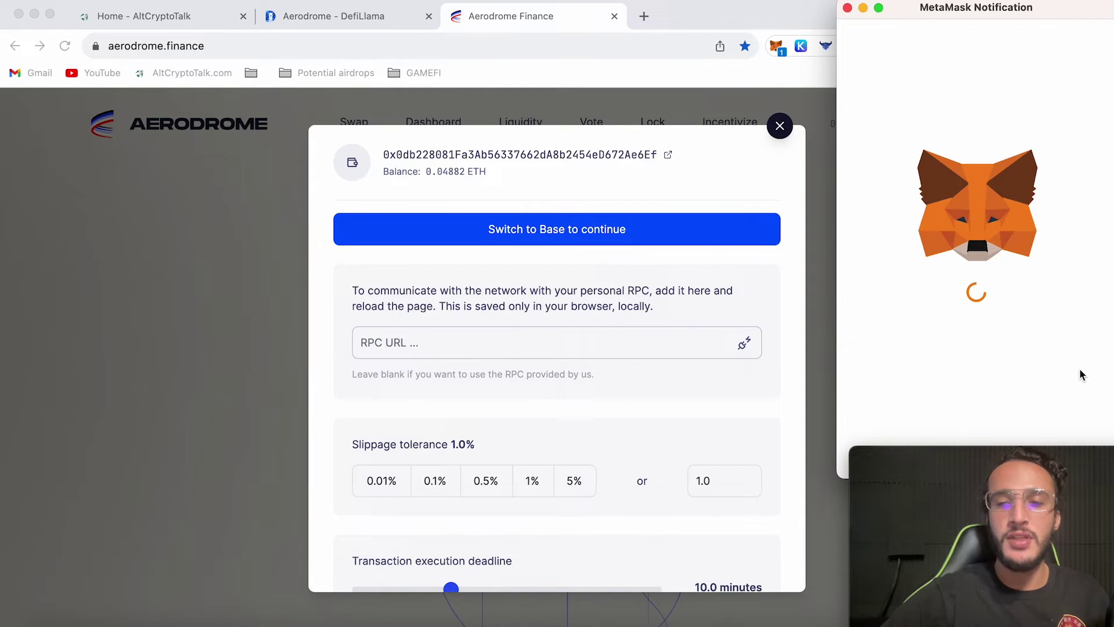
{"action": "left_click", "coordinate": [1050, 437]}
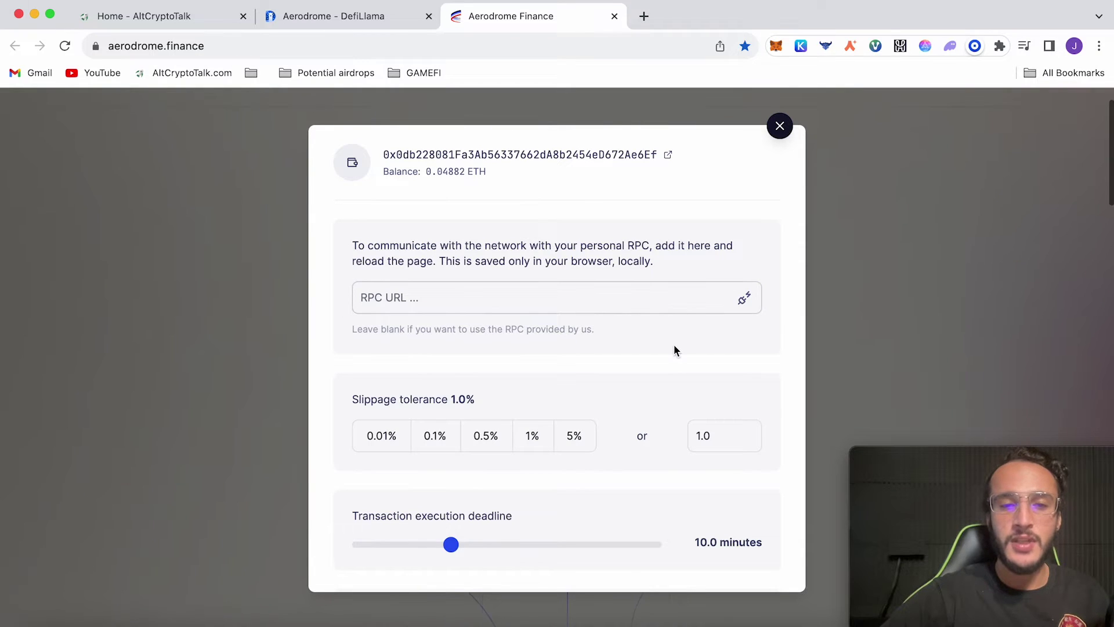
{"action": "scroll", "coordinate": [654, 412], "scroll_direction": "down", "scroll_amount": 3}
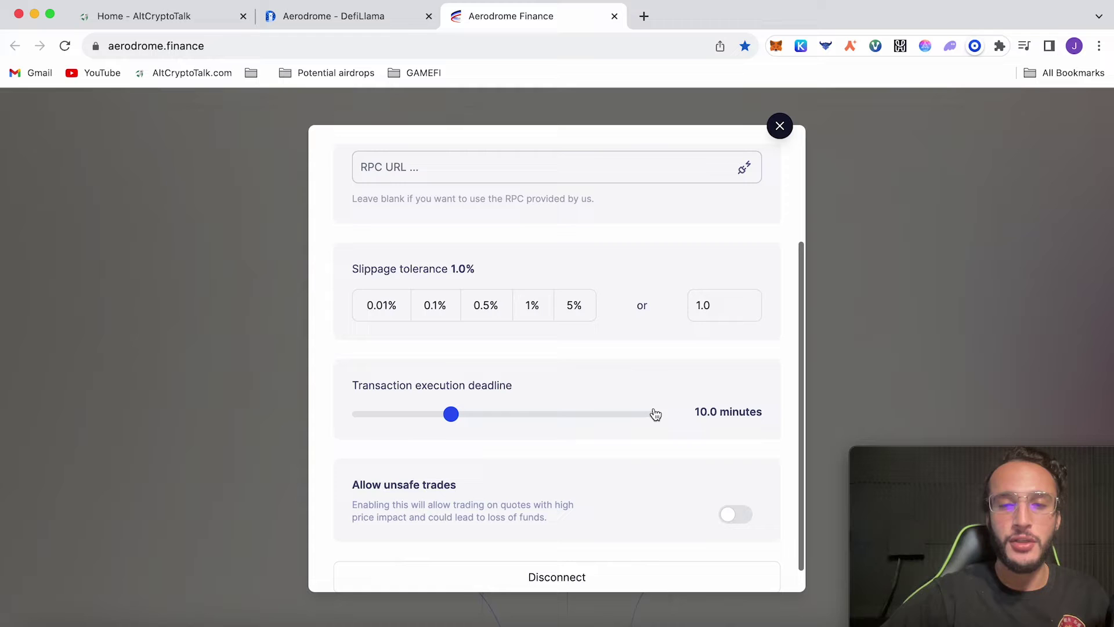
{"action": "scroll", "coordinate": [638, 441], "scroll_direction": "down", "scroll_amount": 1}
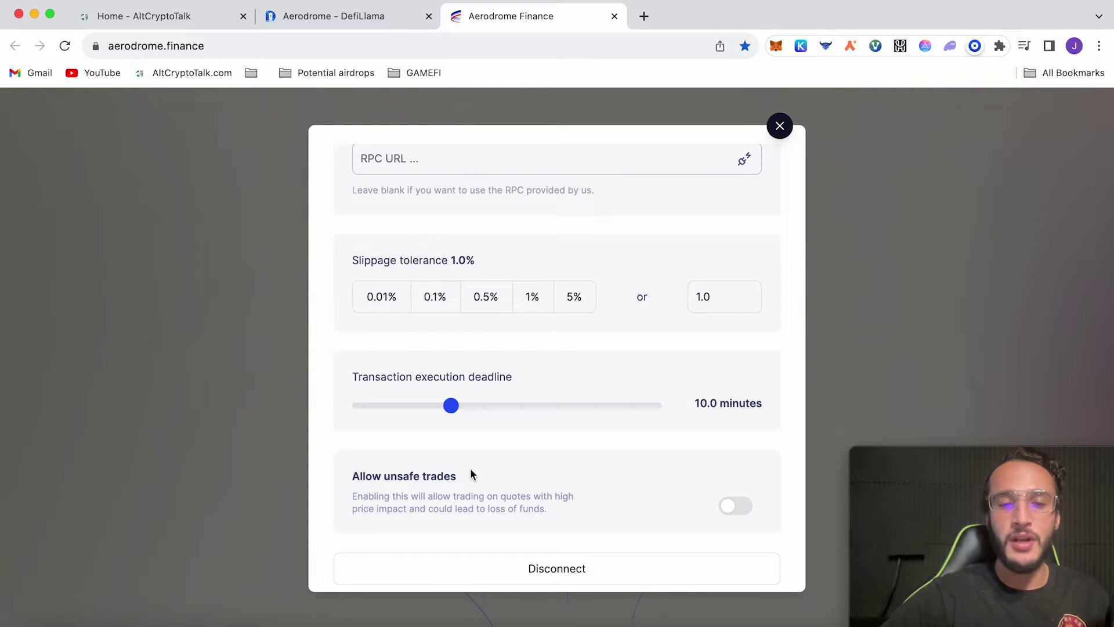
{"action": "left_click", "coordinate": [859, 288]}
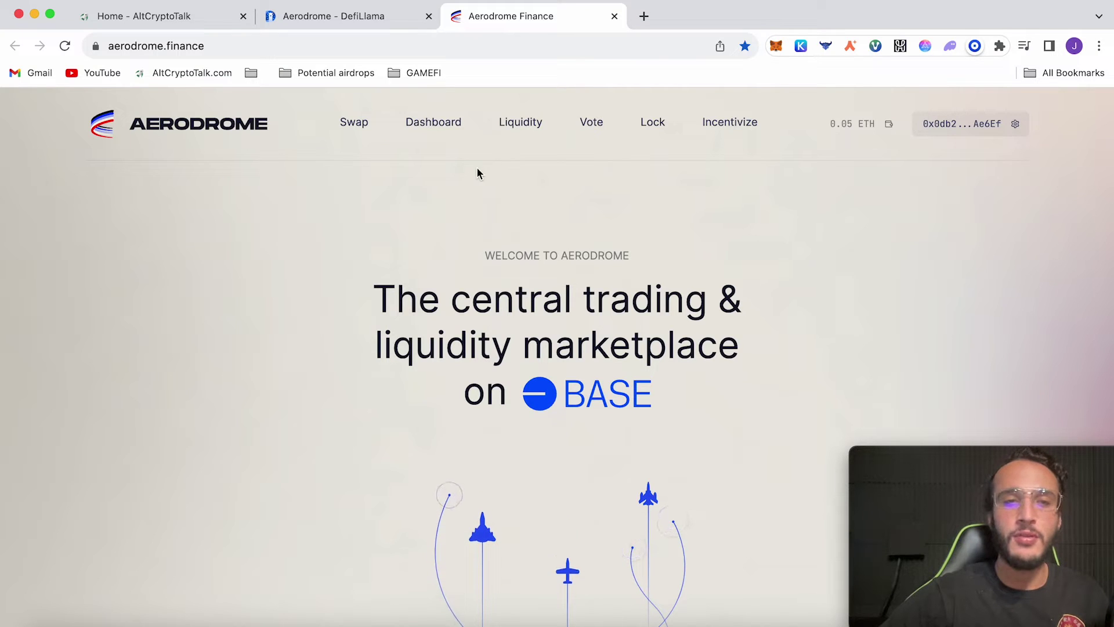
{"action": "left_click", "coordinate": [351, 123]}
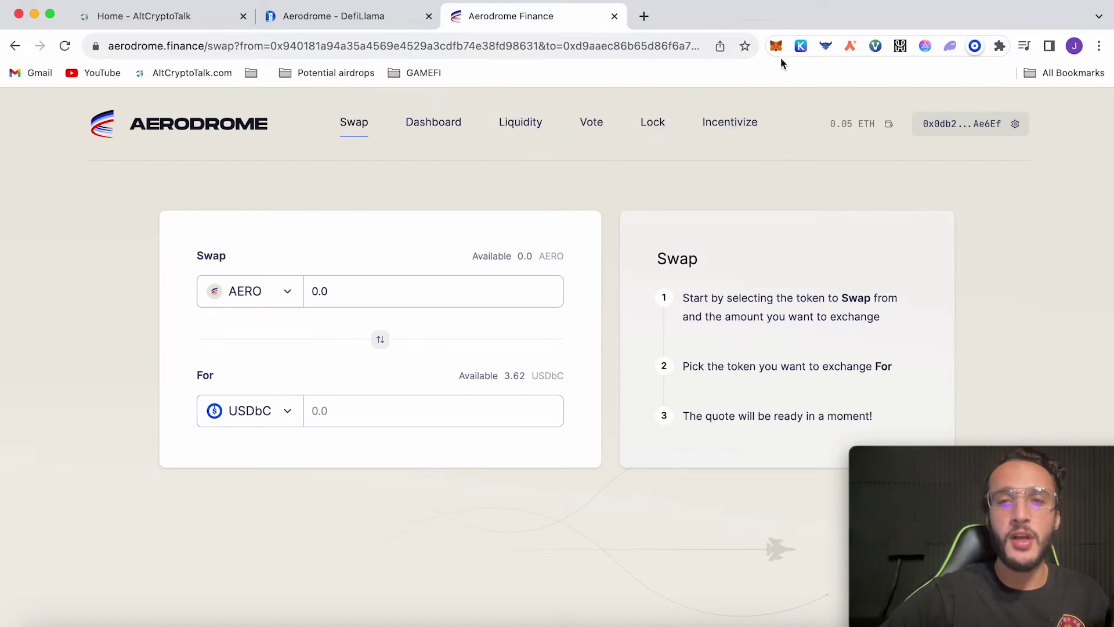
{"action": "left_click", "coordinate": [776, 50]}
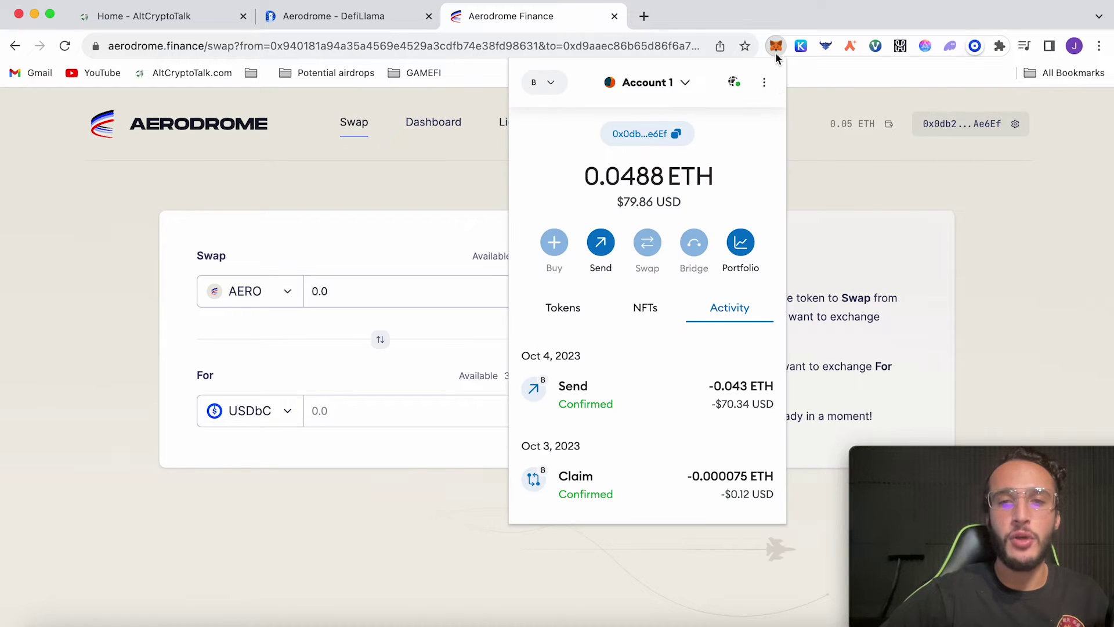
{"action": "left_click", "coordinate": [794, 194]}
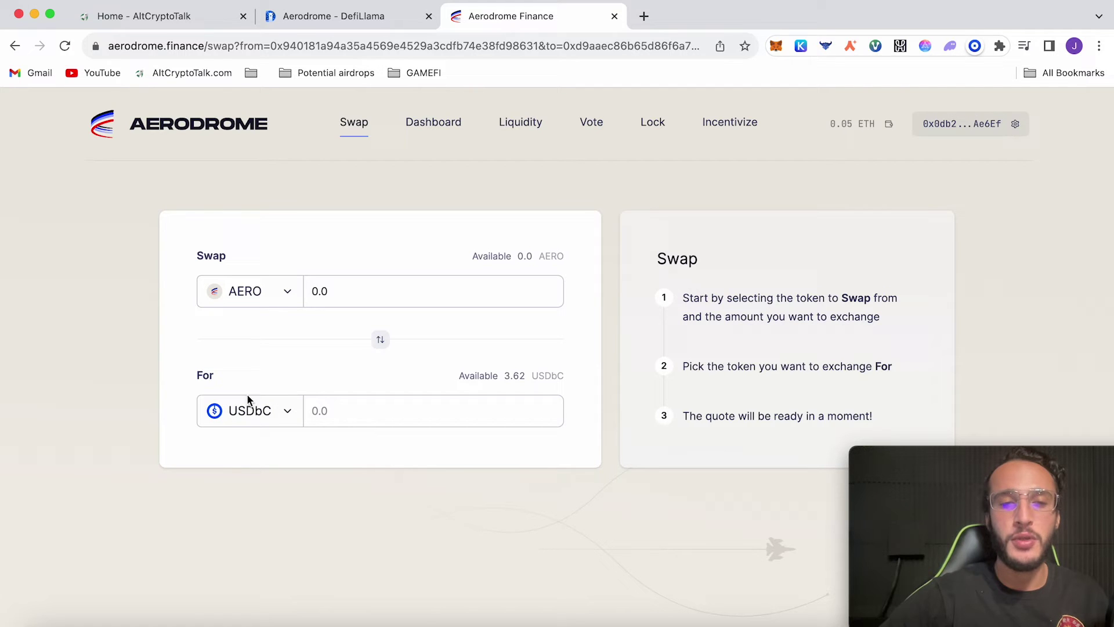
Set the swap to sell 0.02 ETH instead of AERO for USDbC
{"action": "left_click", "coordinate": [255, 296]}
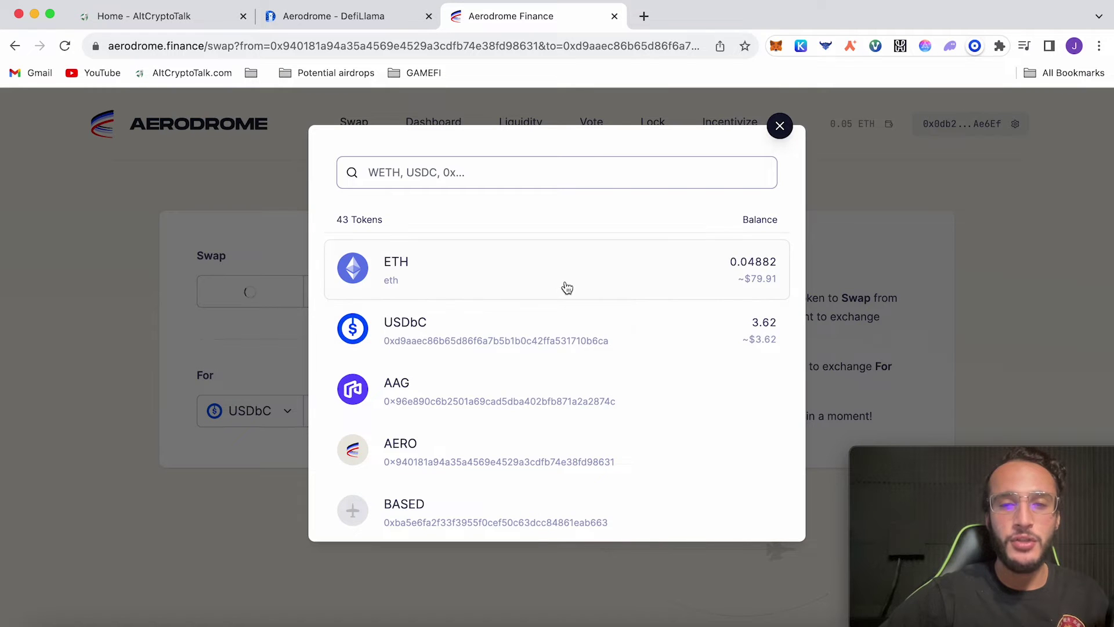
{"action": "left_click", "coordinate": [567, 288]}
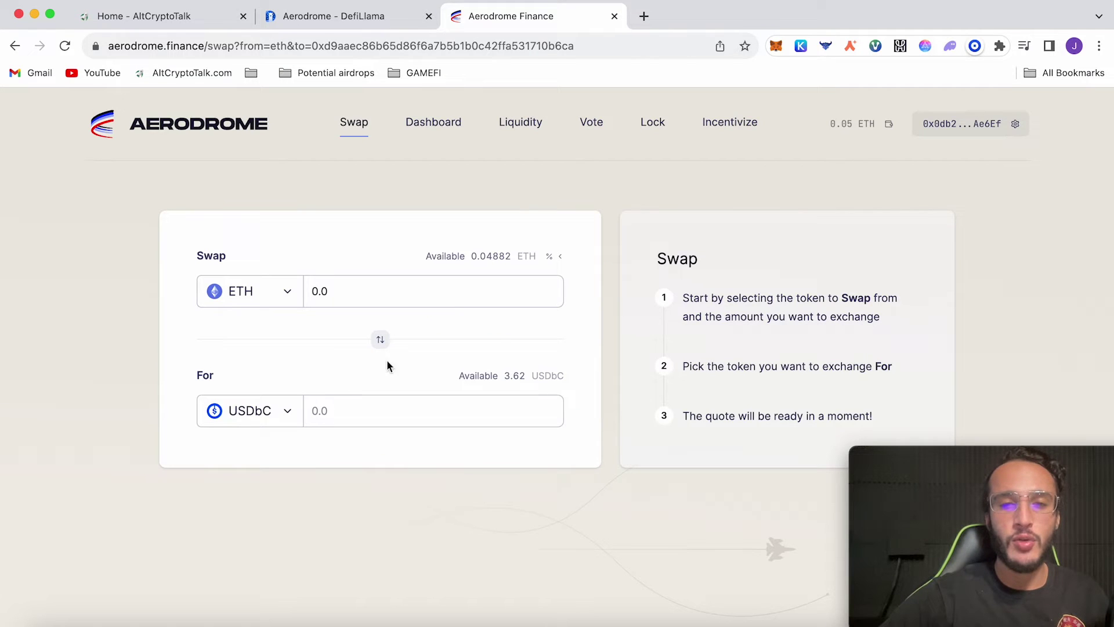
{"action": "left_click", "coordinate": [477, 298]}
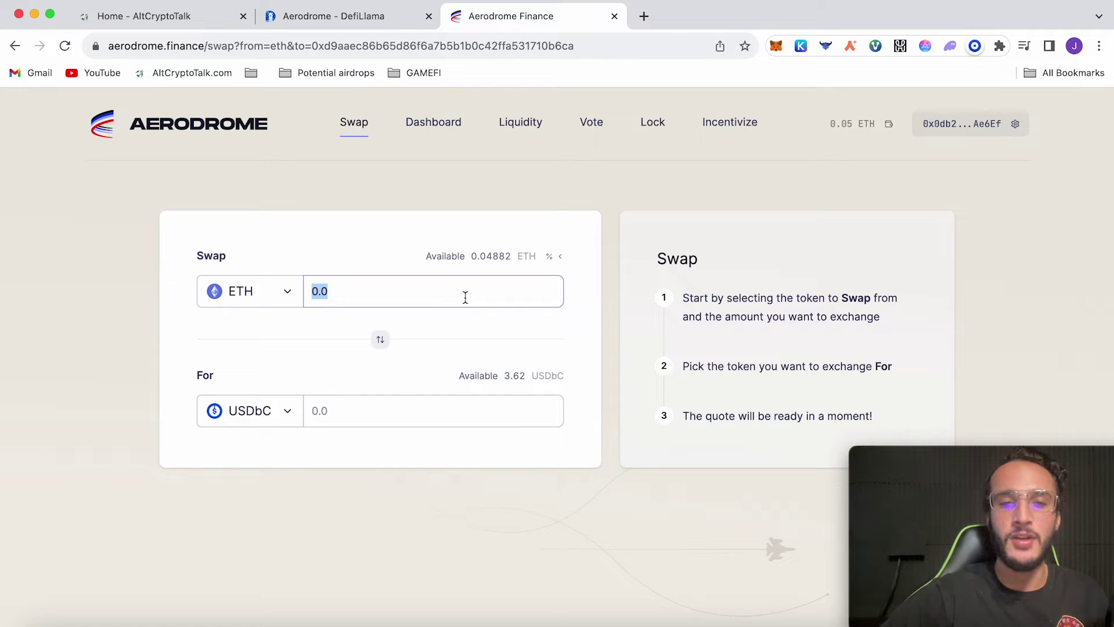
{"action": "type", "text": "0.02"}
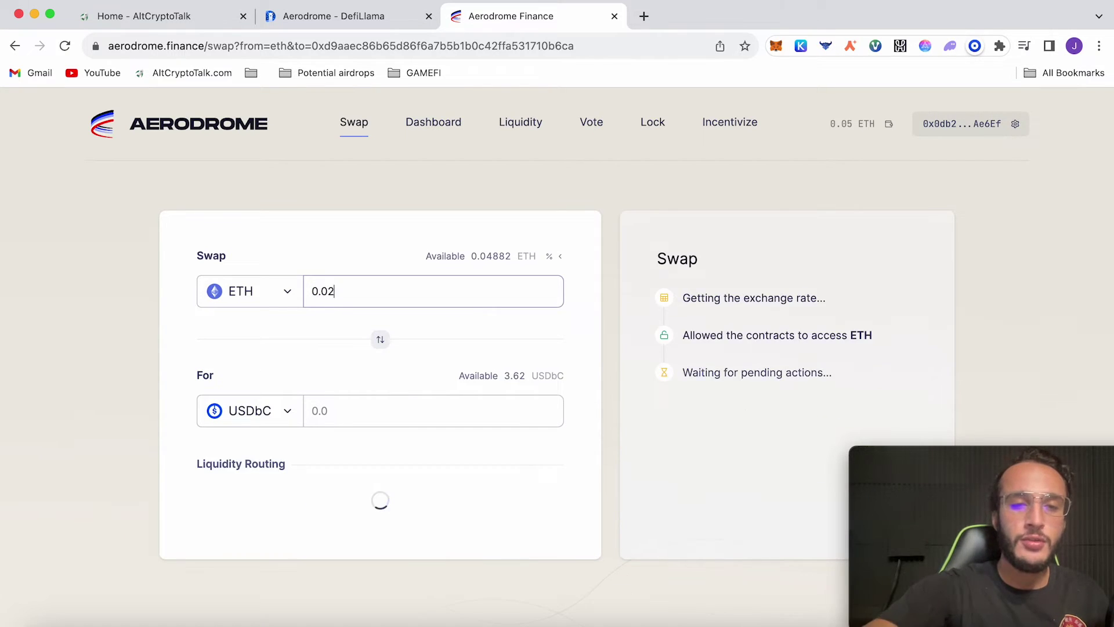
Execute and confirm the ETH to USDbC swap, then check MetaMask's activity
{"action": "left_click", "coordinate": [723, 533]}
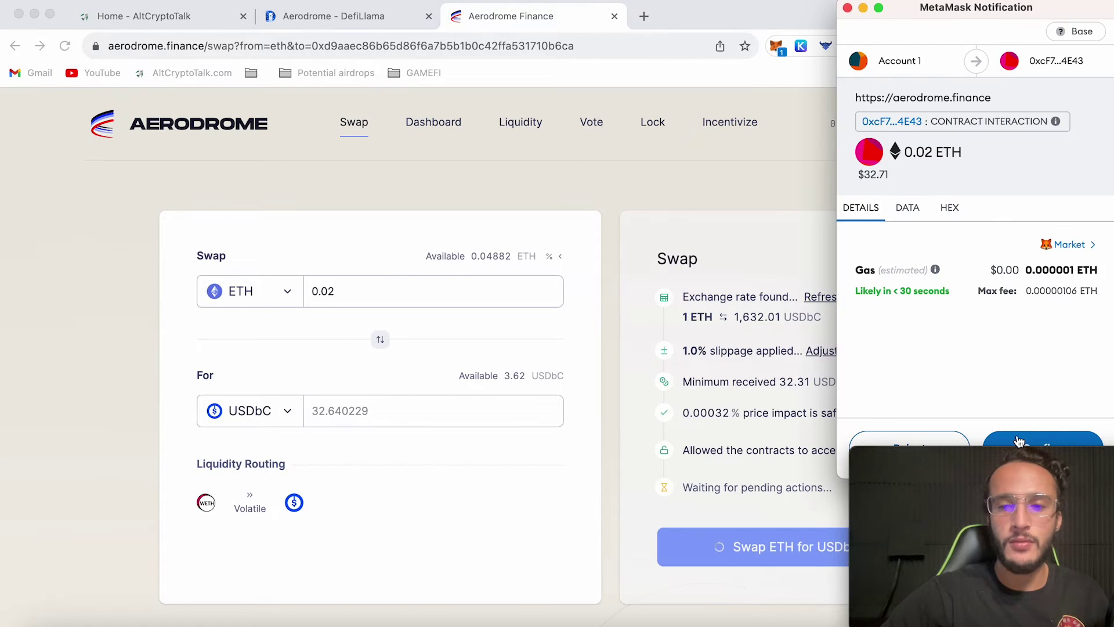
{"action": "left_click", "coordinate": [1019, 443]}
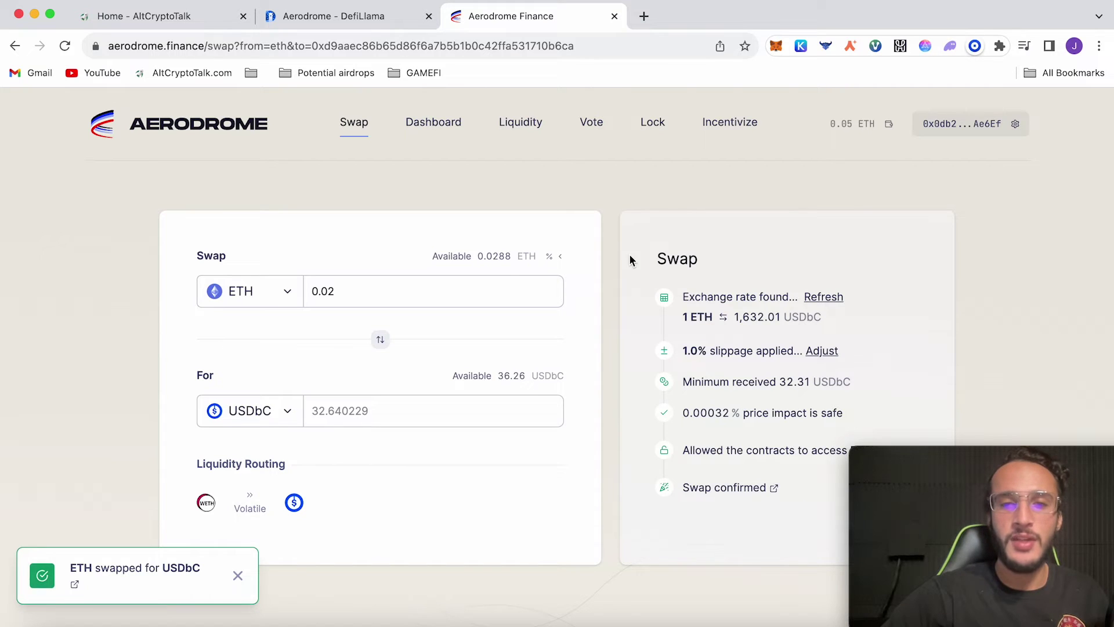
{"action": "key", "text": "alt+shift+m"}
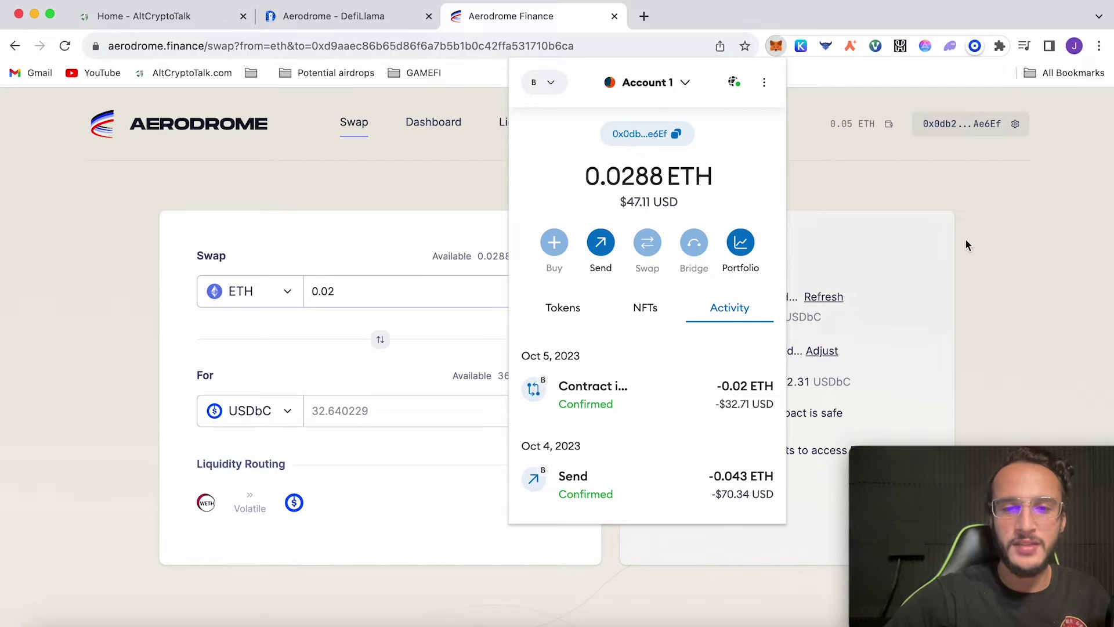
{"action": "left_click", "coordinate": [972, 235]}
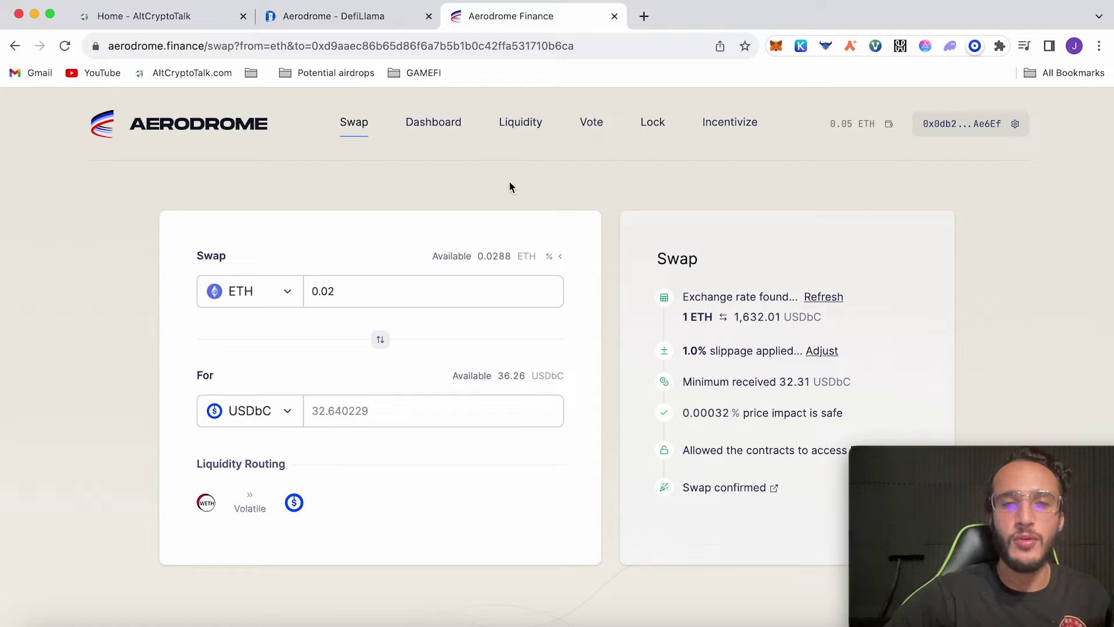
Review the Dashboard's deposits, locks and rewards
{"action": "left_click", "coordinate": [454, 137]}
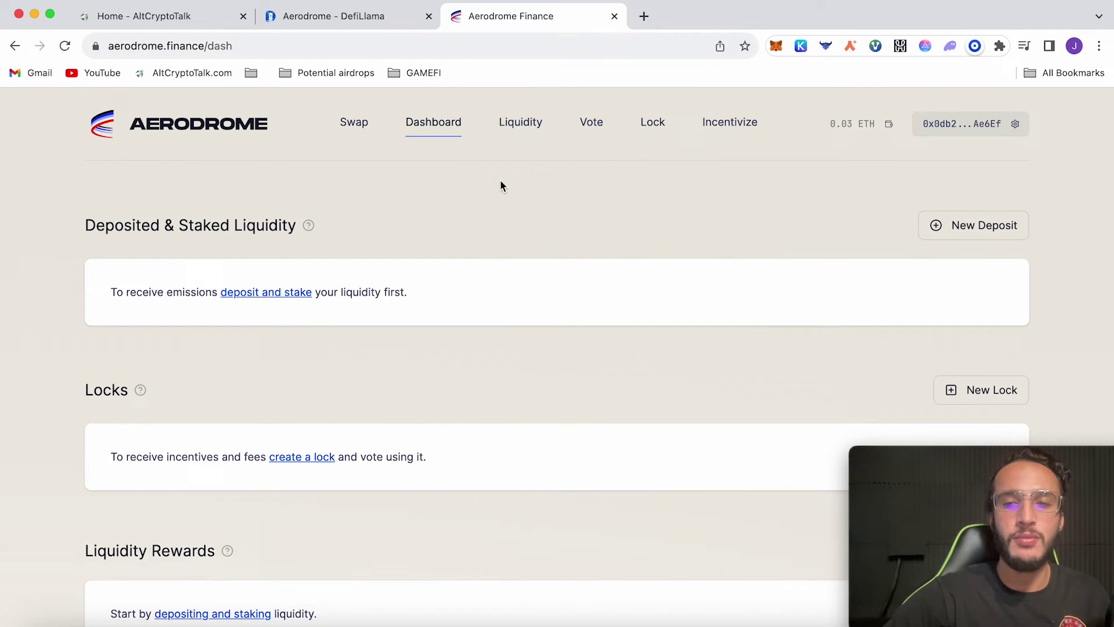
{"action": "scroll", "coordinate": [501, 184], "scroll_direction": "down", "scroll_amount": 5}
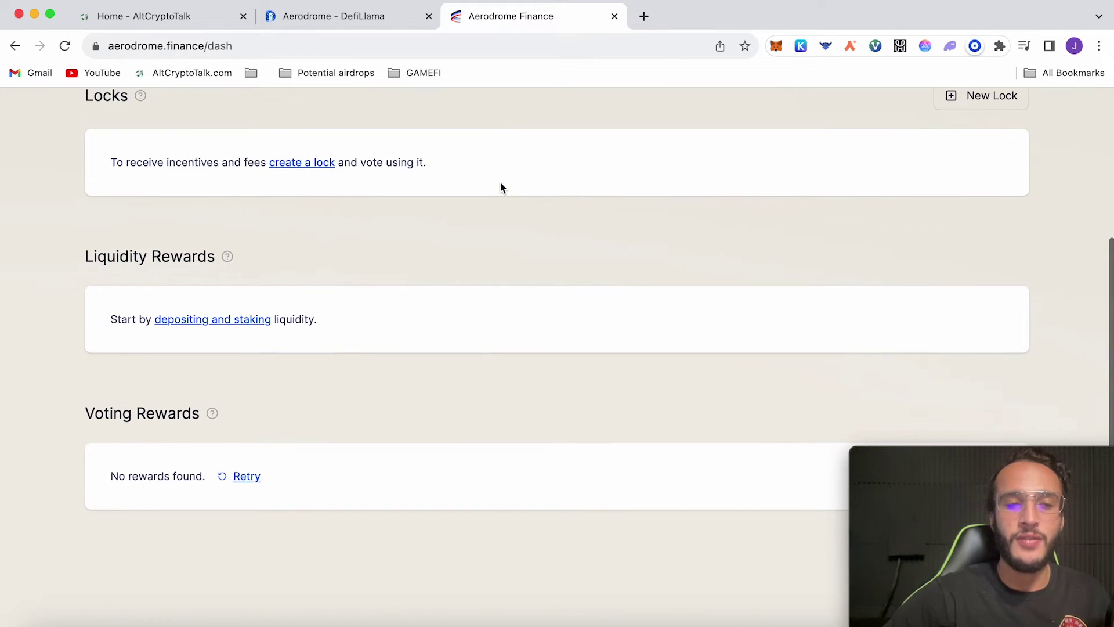
{"action": "scroll", "coordinate": [501, 182], "scroll_direction": "up", "scroll_amount": 5}
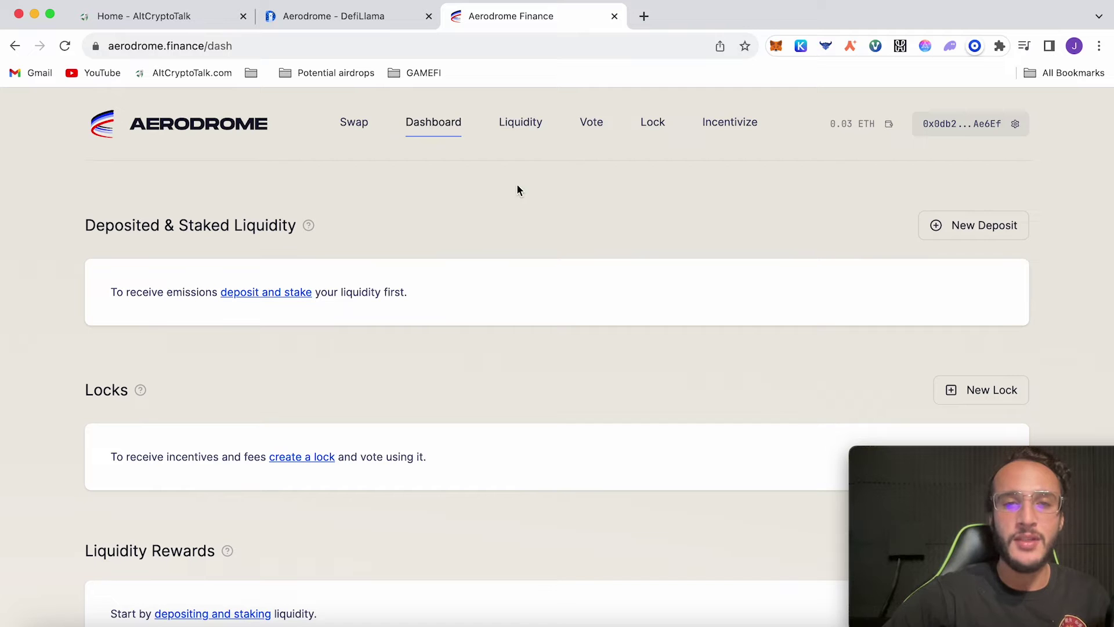
Sort the Liquidity Pools by APR descending, with vAMM-WETH/KRAV at 509.8% on top
{"action": "left_click", "coordinate": [528, 124]}
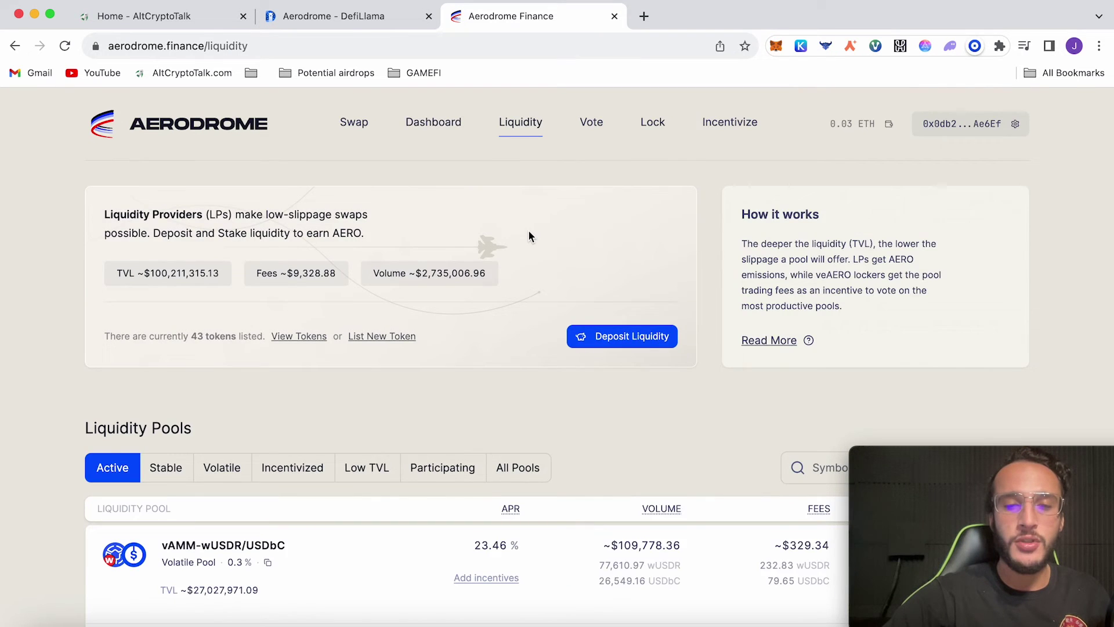
{"action": "scroll", "coordinate": [528, 232], "scroll_direction": "down", "scroll_amount": 2}
{"action": "scroll", "coordinate": [529, 235], "scroll_direction": "down", "scroll_amount": 4}
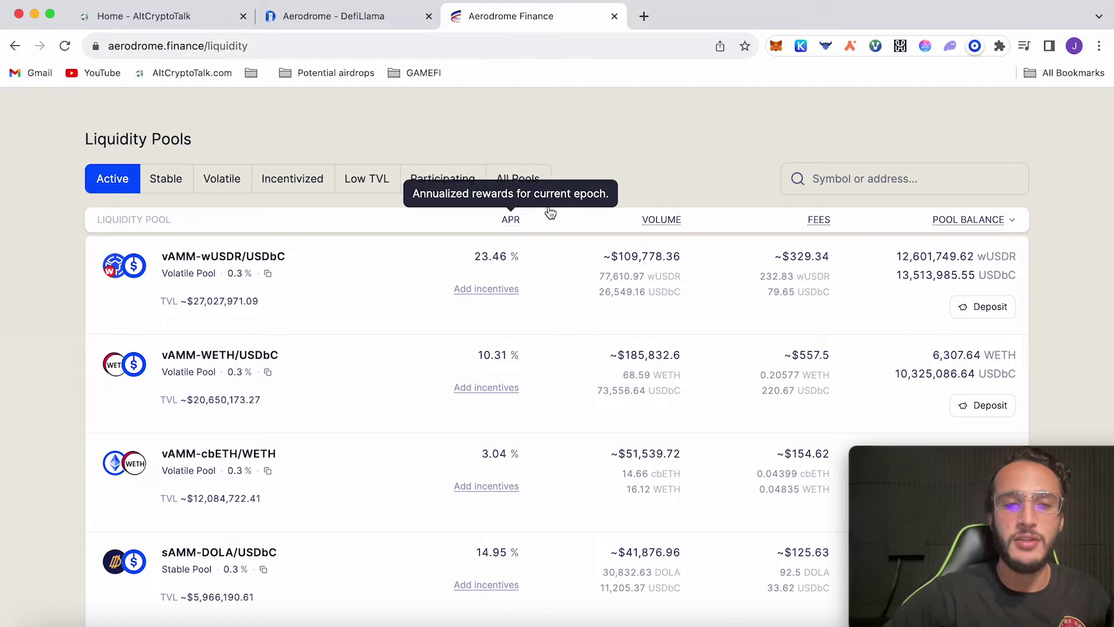
{"action": "left_click", "coordinate": [520, 228]}
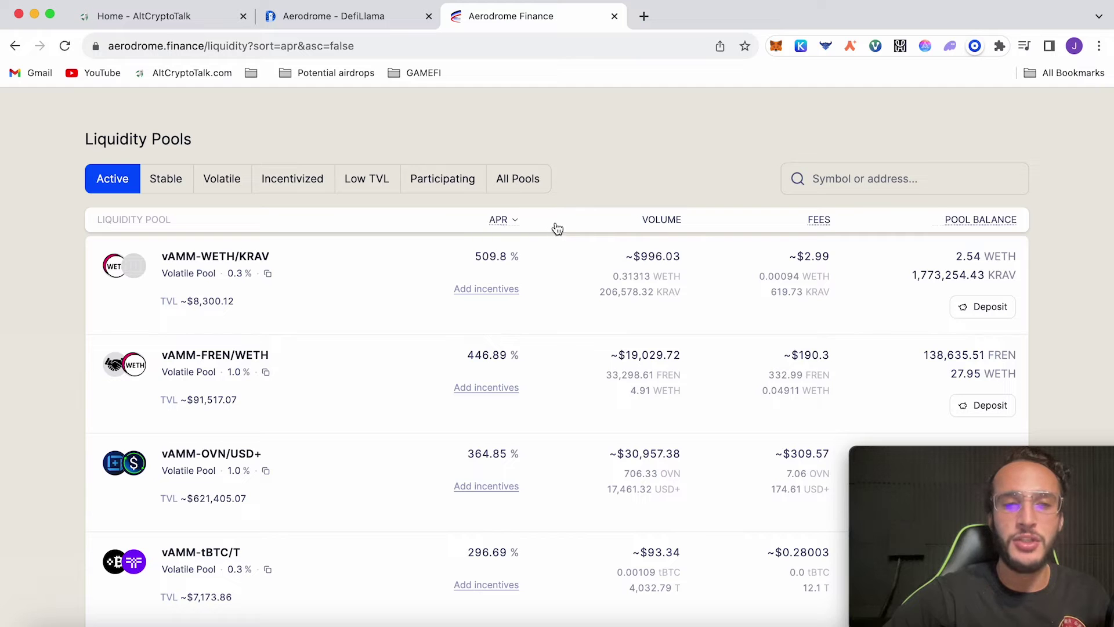
{"action": "left_click", "coordinate": [816, 222]}
{"action": "left_click", "coordinate": [666, 220]}
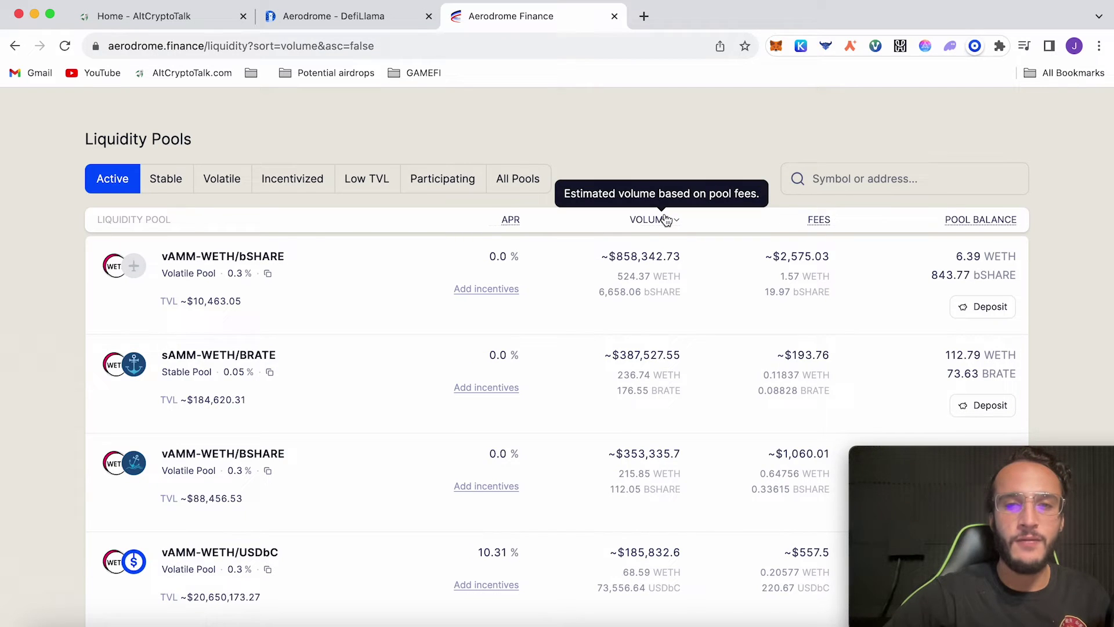
{"action": "scroll", "coordinate": [666, 220], "scroll_direction": "up", "scroll_amount": 5}
{"action": "left_click", "coordinate": [514, 507]}
{"action": "scroll", "coordinate": [655, 478], "scroll_direction": "down", "scroll_amount": 4}
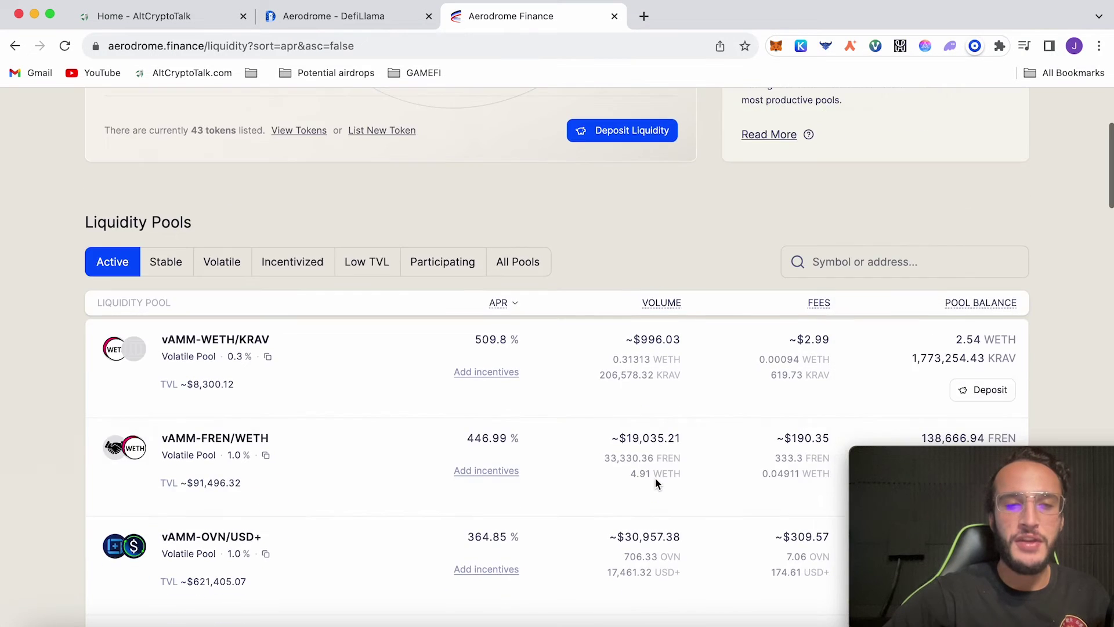
{"action": "scroll", "coordinate": [658, 485], "scroll_direction": "down", "scroll_amount": 10}
Reset the pool list order and open the vAMM-WETH/USDbC deposit page
{"action": "scroll", "coordinate": [656, 478], "scroll_direction": "up", "scroll_amount": 2}
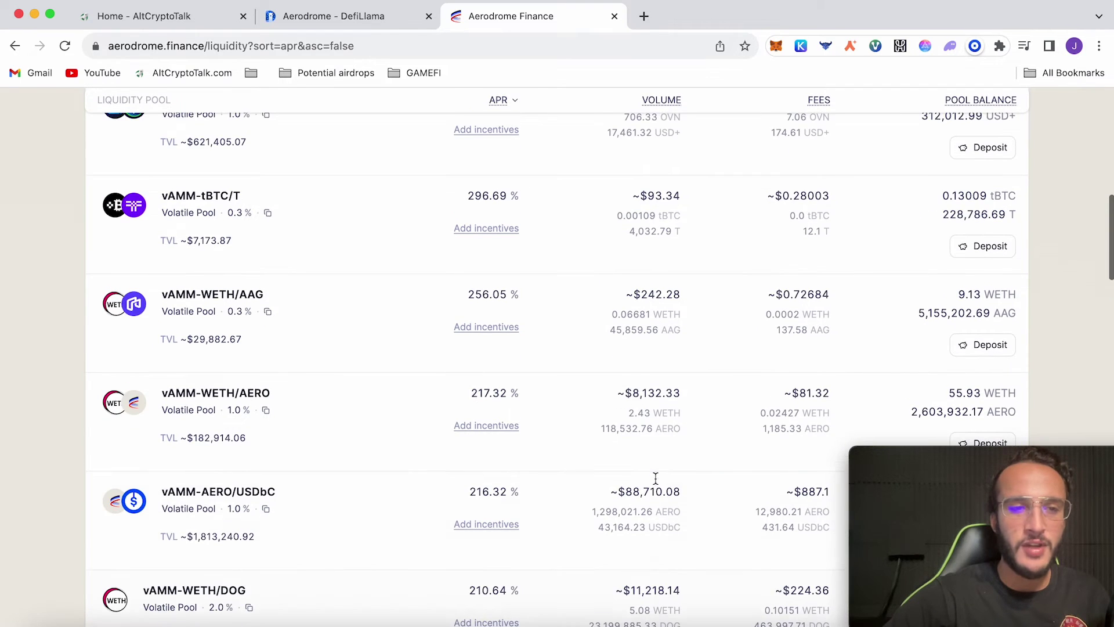
{"action": "left_click", "coordinate": [498, 100]}
{"action": "scroll", "coordinate": [453, 284], "scroll_direction": "up", "scroll_amount": 1}
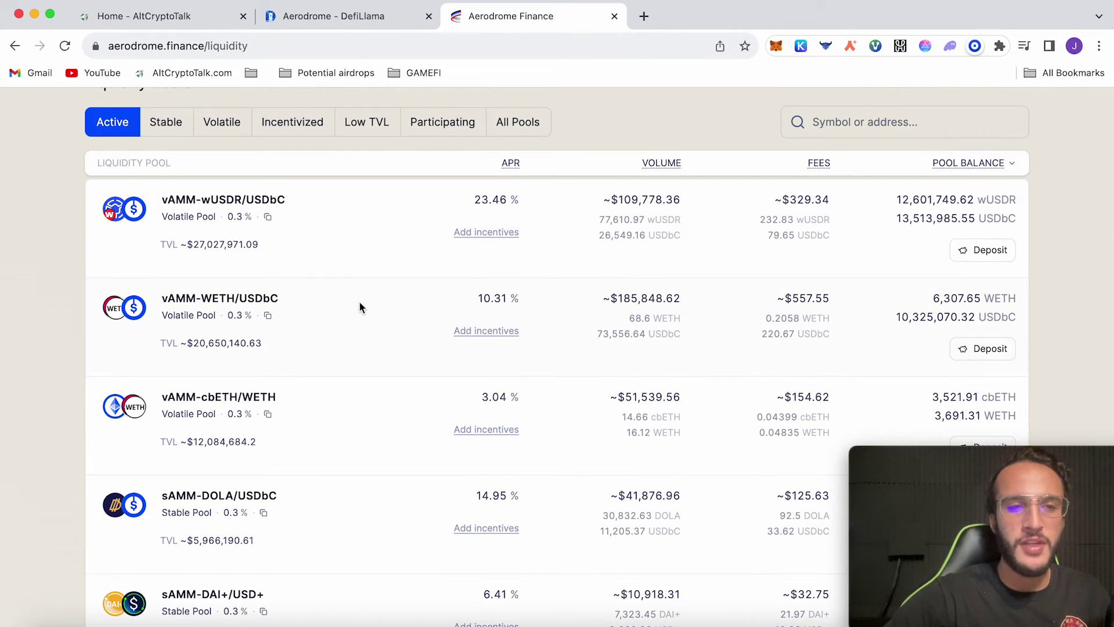
{"action": "mouse_move", "coordinate": [460, 340]}
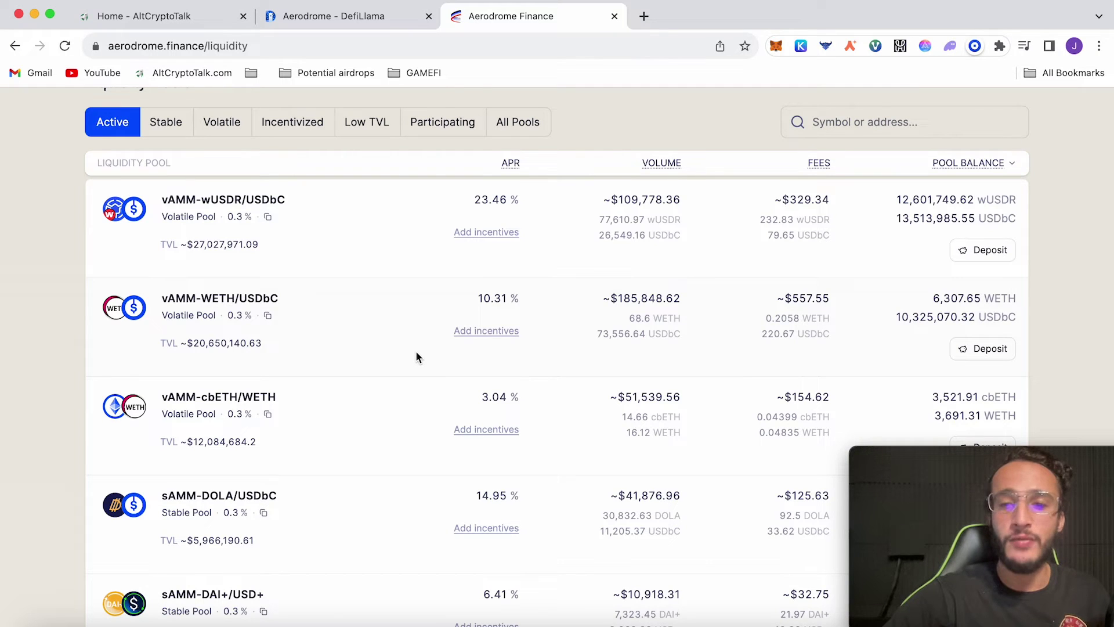
{"action": "left_click", "coordinate": [270, 300]}
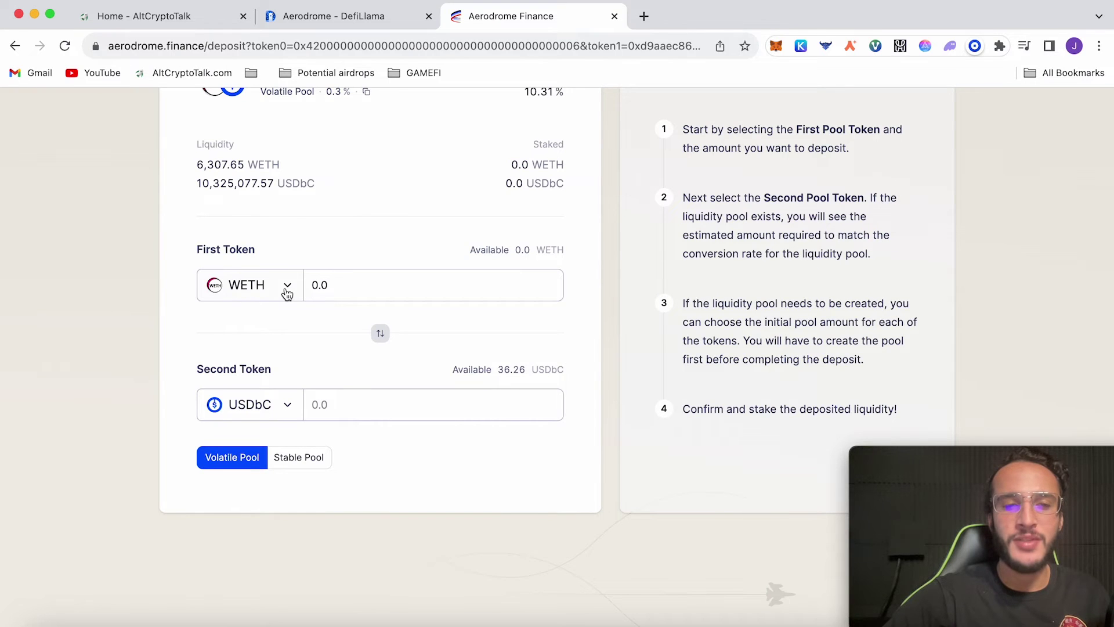
{"action": "scroll", "coordinate": [287, 293], "scroll_direction": "up", "scroll_amount": 2}
{"action": "scroll", "coordinate": [286, 294], "scroll_direction": "down", "scroll_amount": 4}
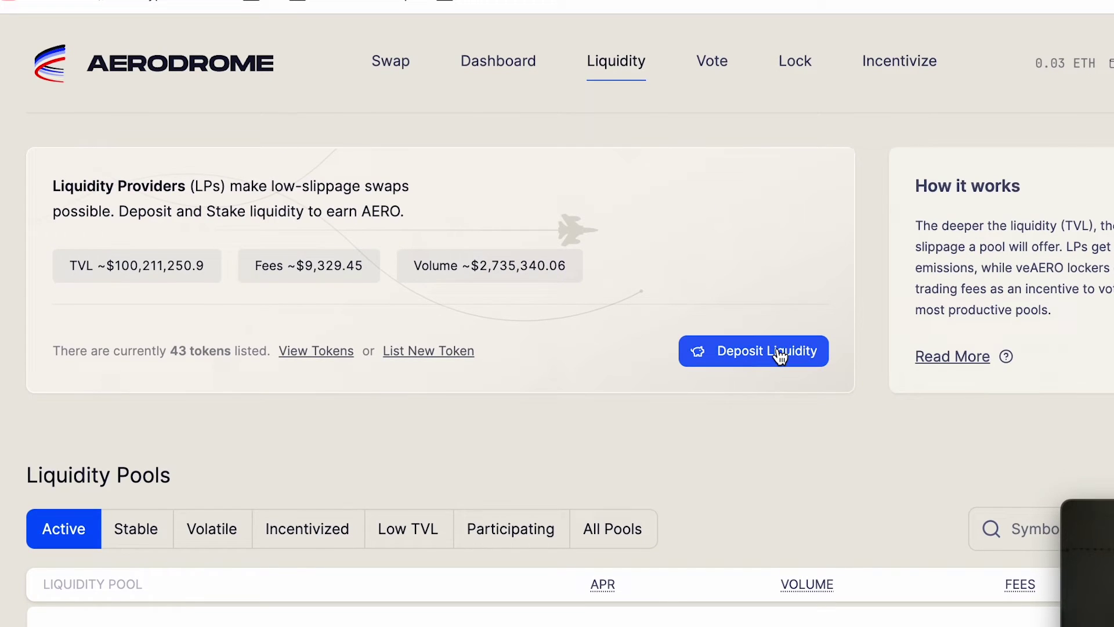
Start a new AERO/USDbC deposit, keeping AERO and USDbC as the two tokens
{"action": "left_click", "coordinate": [779, 352]}
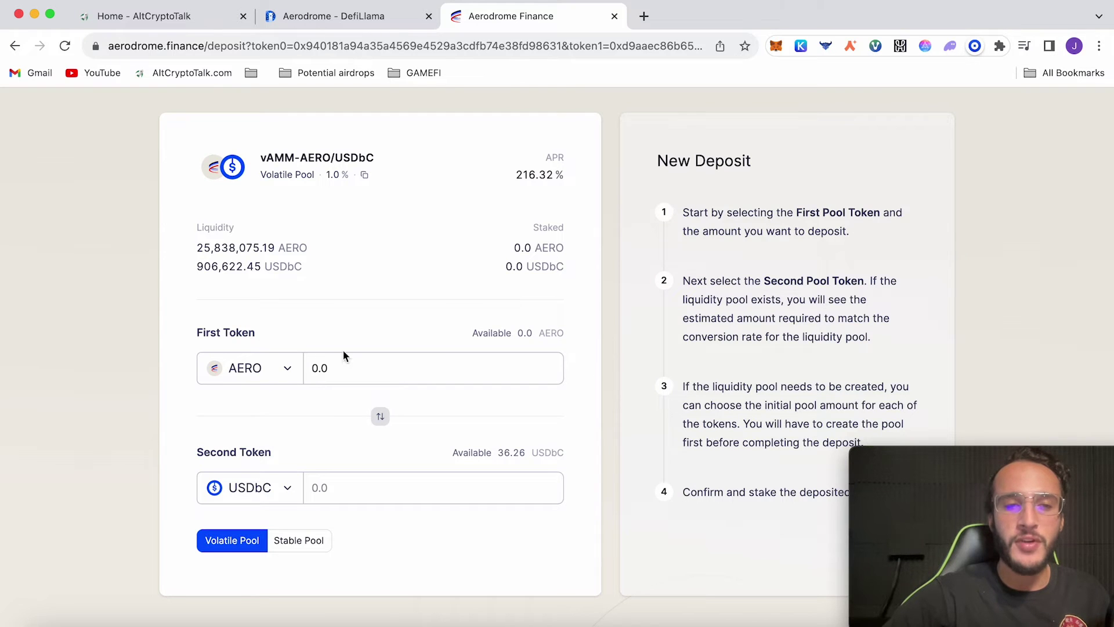
{"action": "left_click", "coordinate": [291, 369]}
{"action": "left_click", "coordinate": [291, 361]}
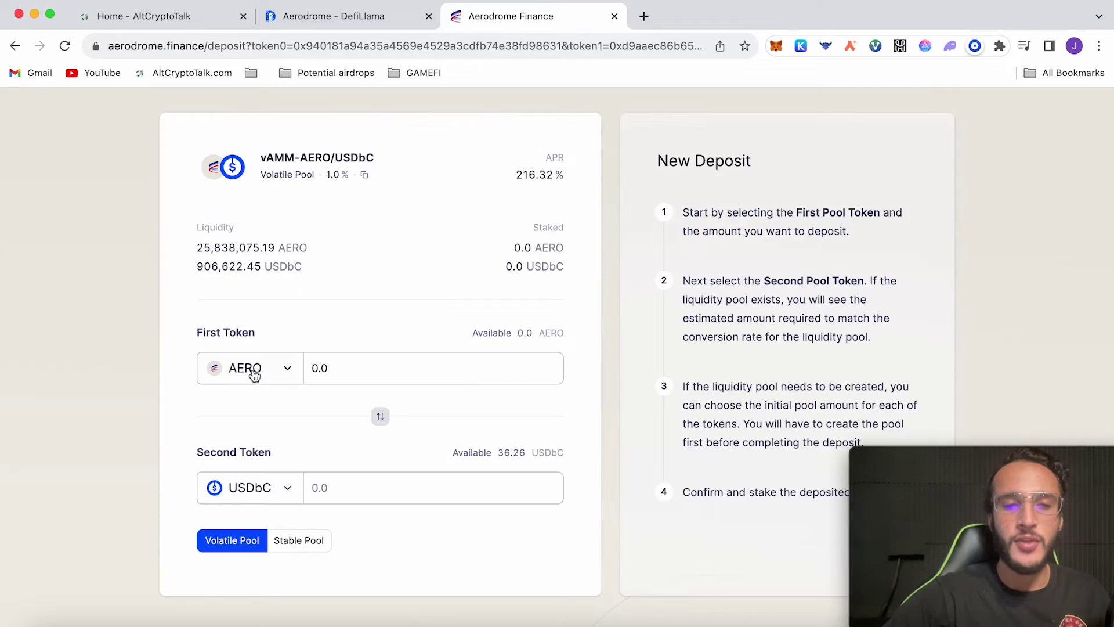
{"action": "left_click", "coordinate": [254, 491]}
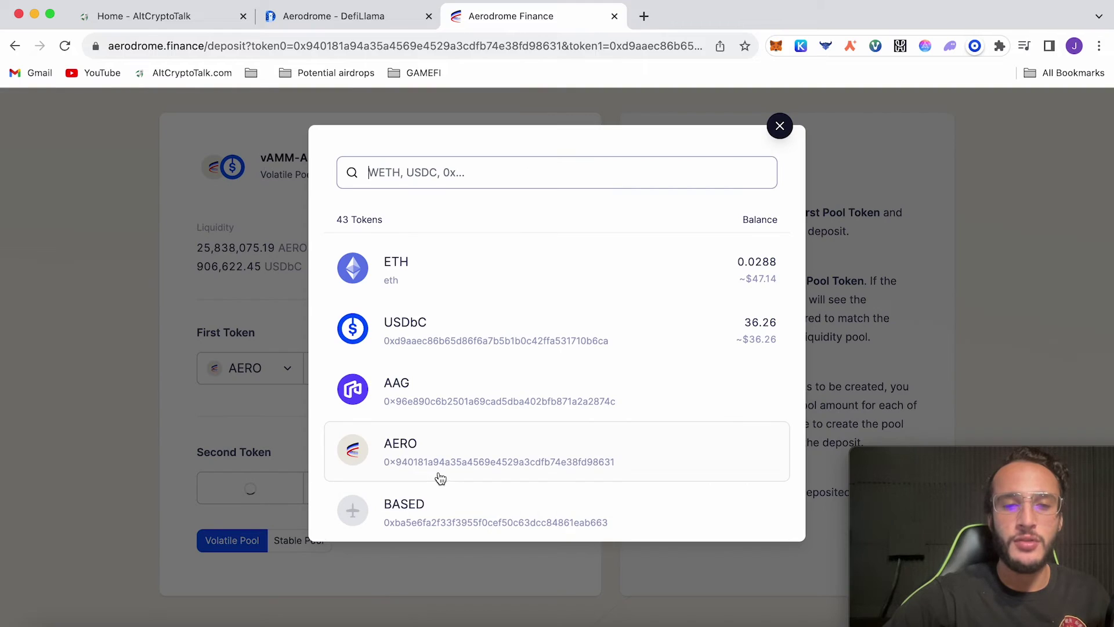
{"action": "left_click", "coordinate": [464, 328]}
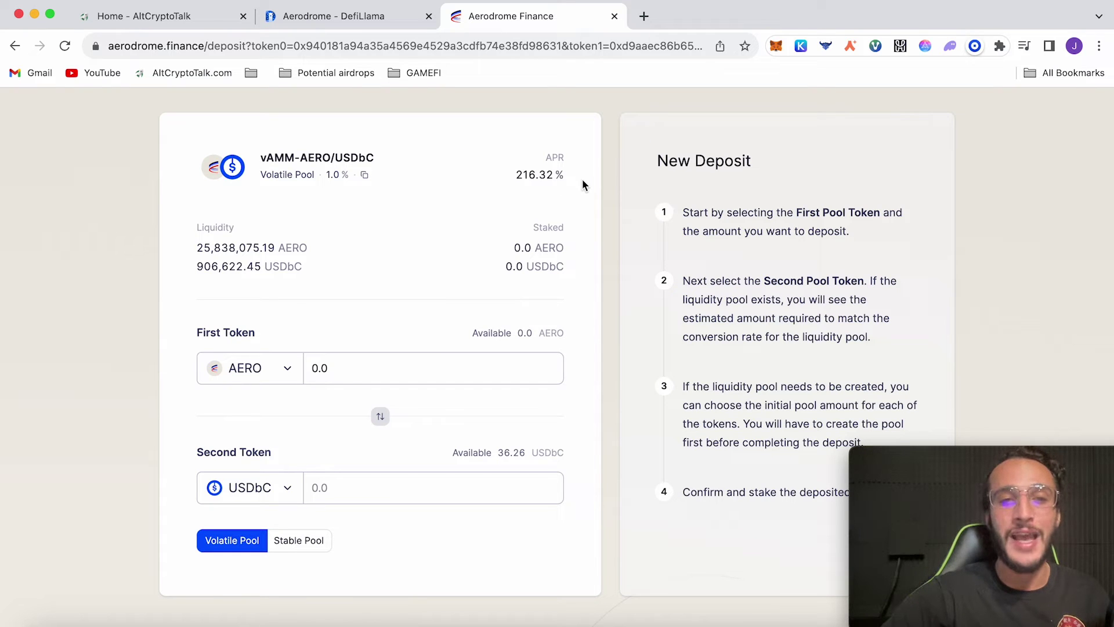
{"action": "scroll", "coordinate": [583, 182], "scroll_direction": "up", "scroll_amount": 3}
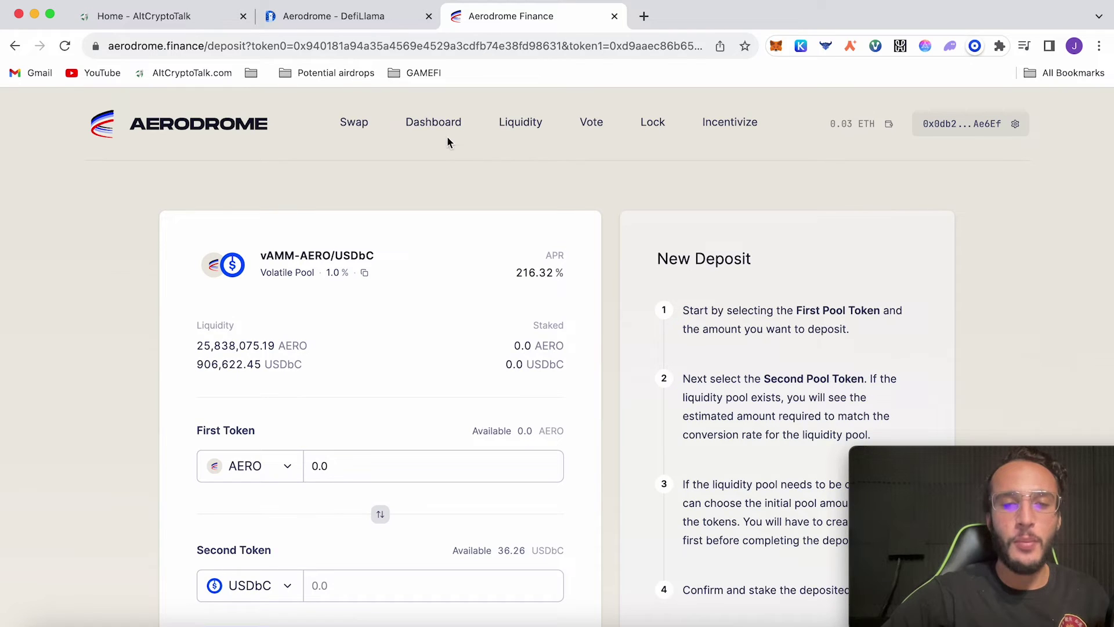
Set up a swap selling 5.4 USDbC for AERO
{"action": "left_click", "coordinate": [372, 120]}
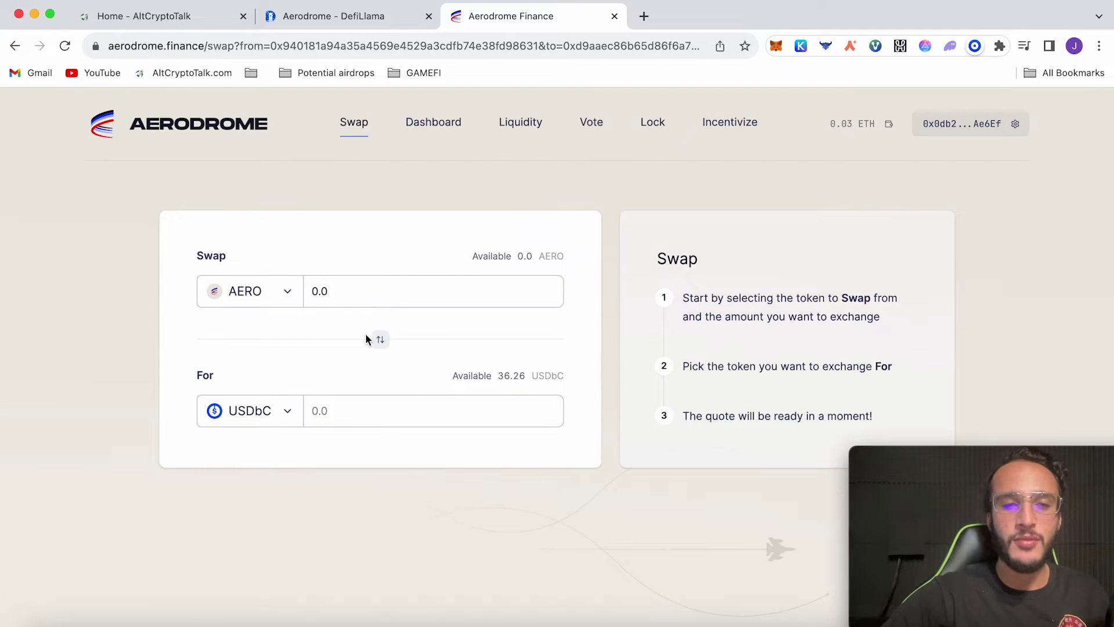
{"action": "left_click", "coordinate": [381, 341]}
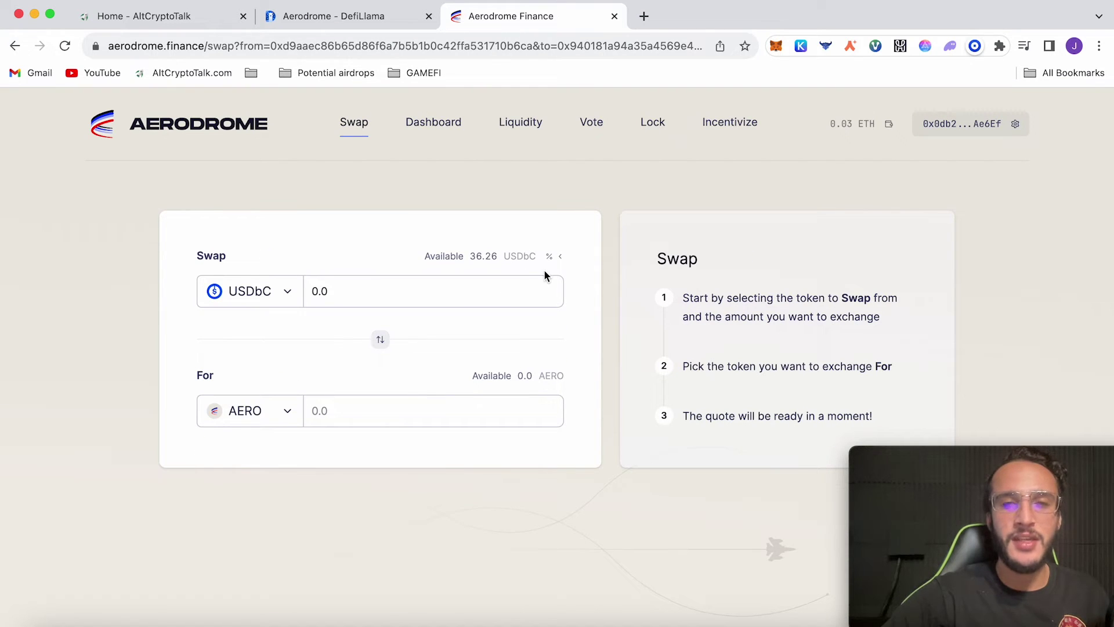
{"action": "left_click", "coordinate": [487, 296]}
{"action": "key", "text": "BackSpace"}
{"action": "key", "text": "BackSpace"}
{"action": "key", "text": "BackSpace"}
{"action": "type", "text": "5.4"}
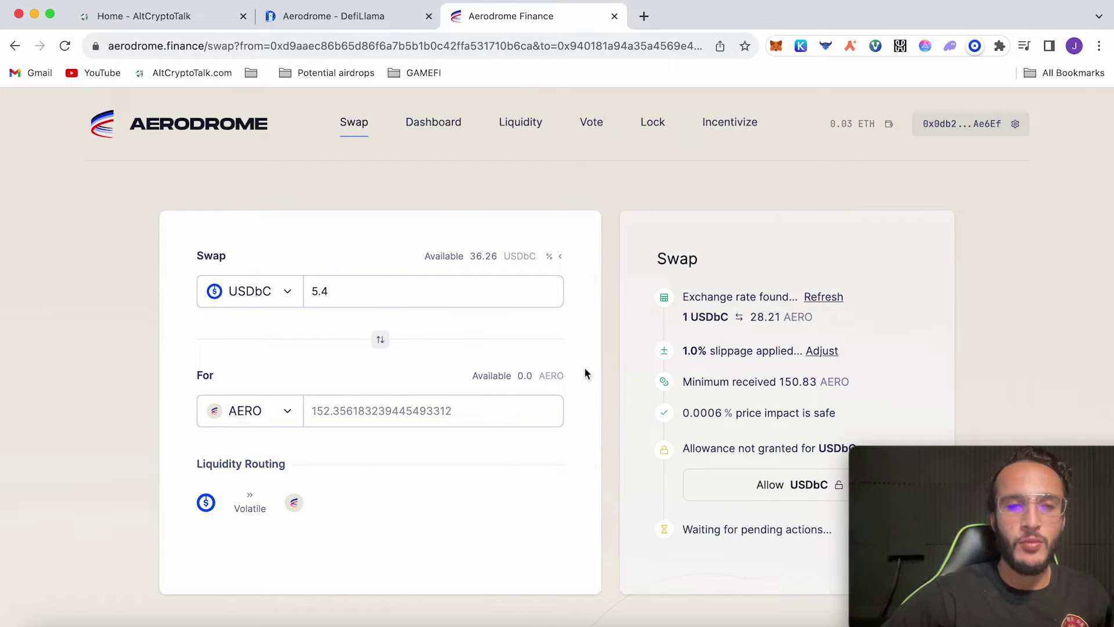
Approve the 5.4 USDbC spending cap, then execute and confirm the swap
{"action": "left_click", "coordinate": [777, 486]}
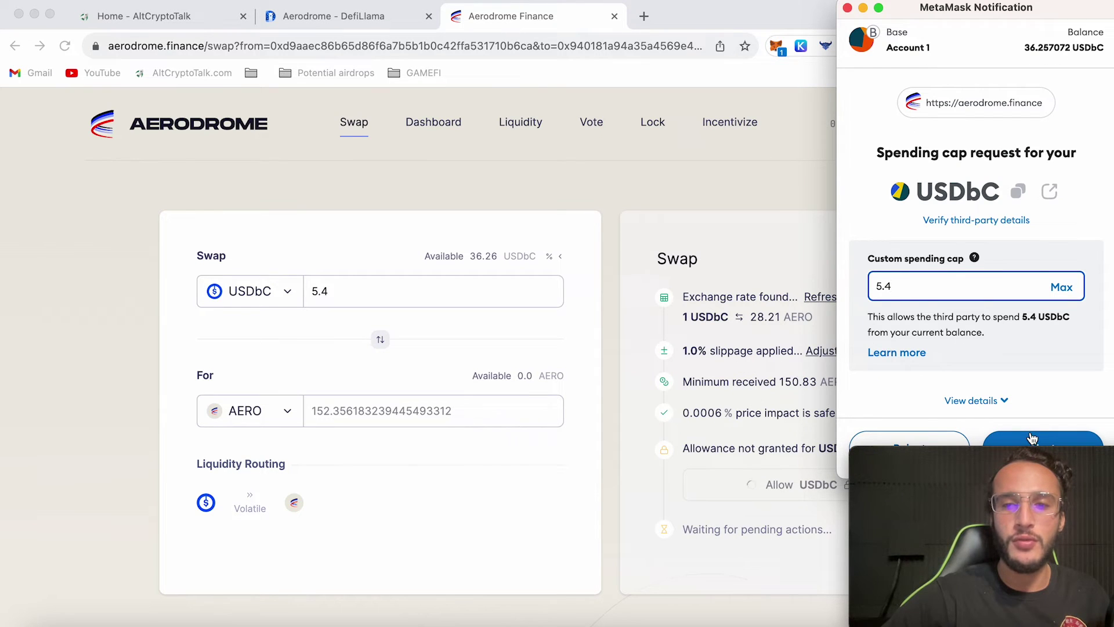
{"action": "left_click", "coordinate": [1032, 438]}
{"action": "scroll", "coordinate": [1030, 348], "scroll_direction": "down", "scroll_amount": 3}
{"action": "left_click", "coordinate": [1028, 436]}
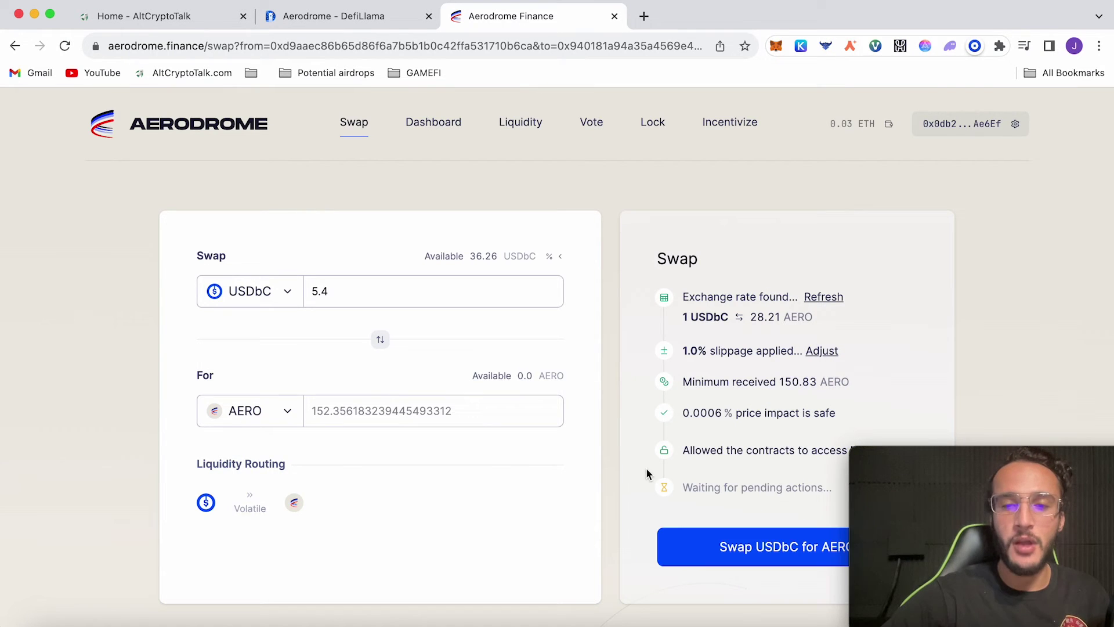
{"action": "left_click", "coordinate": [715, 555]}
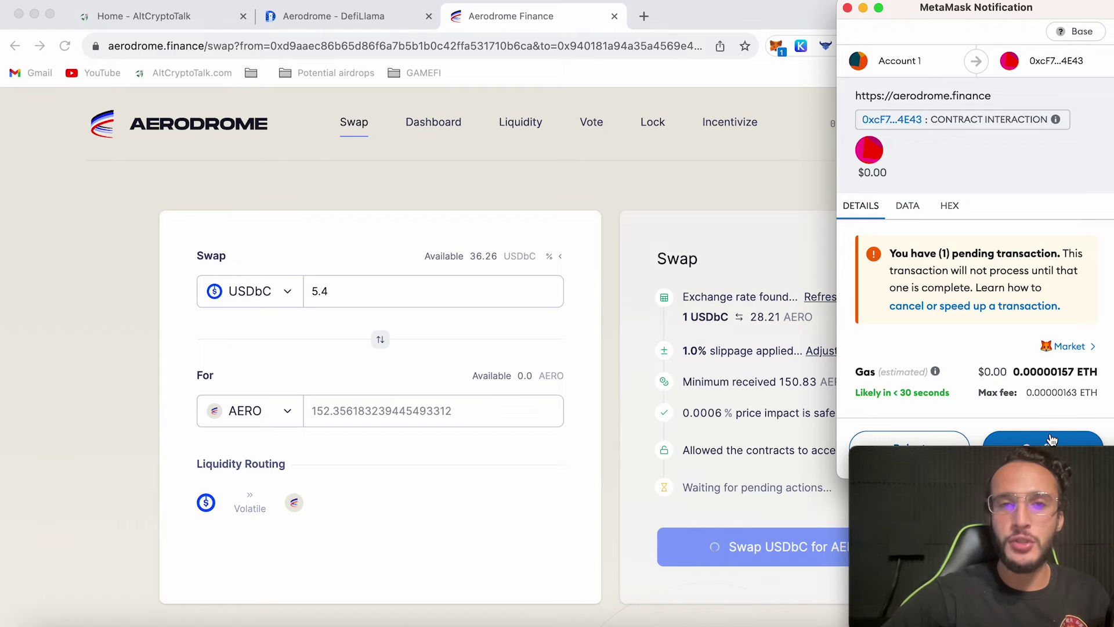
{"action": "left_click", "coordinate": [1051, 439]}
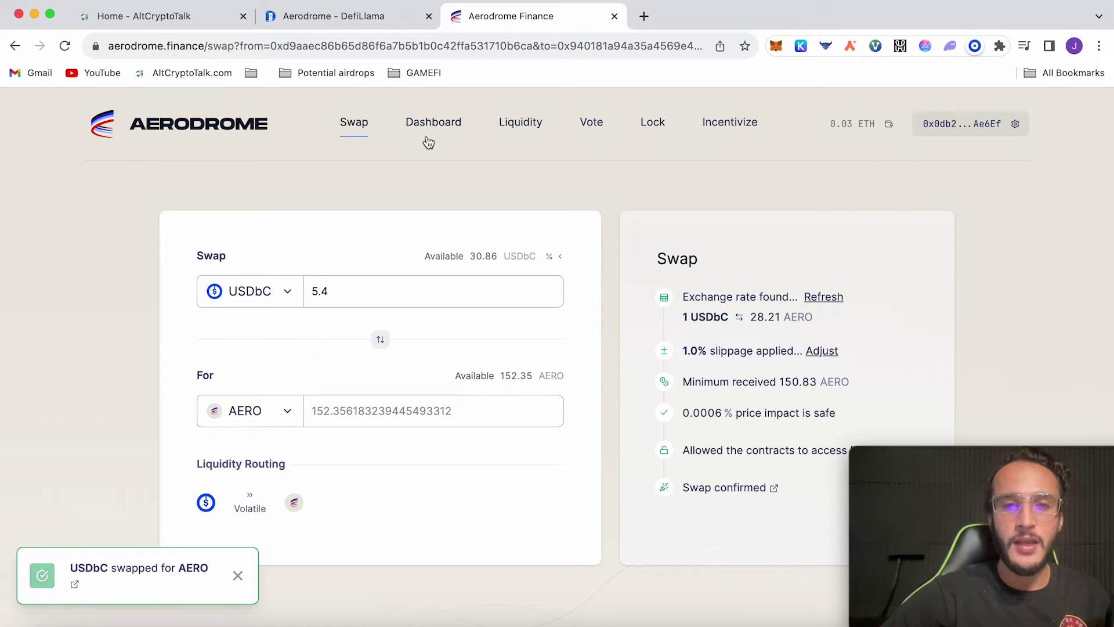
Start a new liquidity deposit using the full AERO balance
{"action": "left_click", "coordinate": [521, 124]}
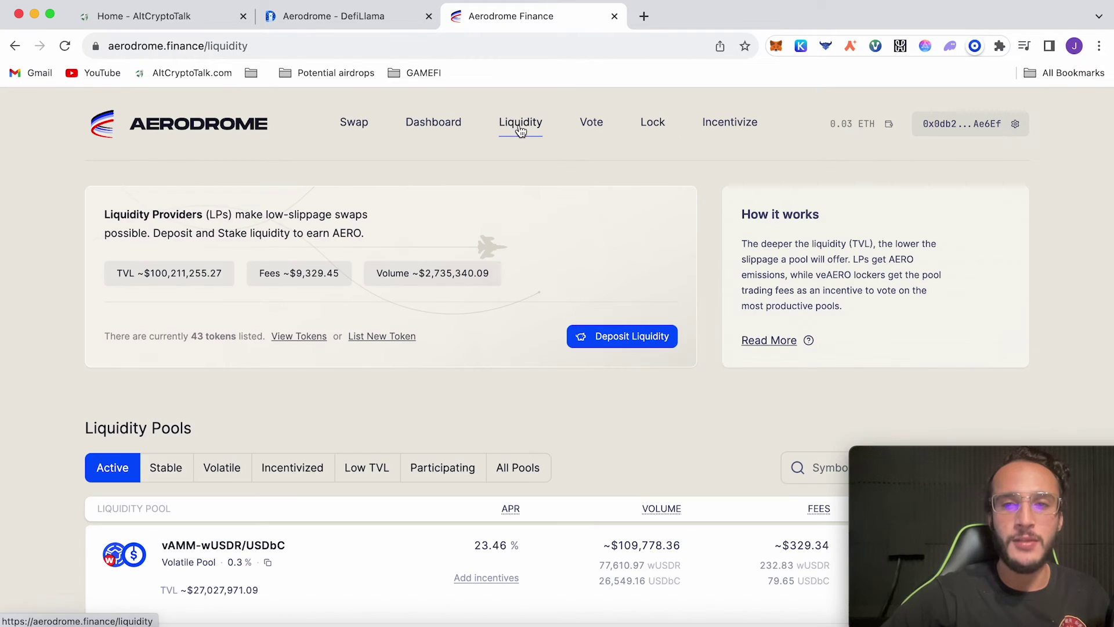
{"action": "left_click", "coordinate": [615, 330]}
{"action": "scroll", "coordinate": [614, 330], "scroll_direction": "down", "scroll_amount": 2}
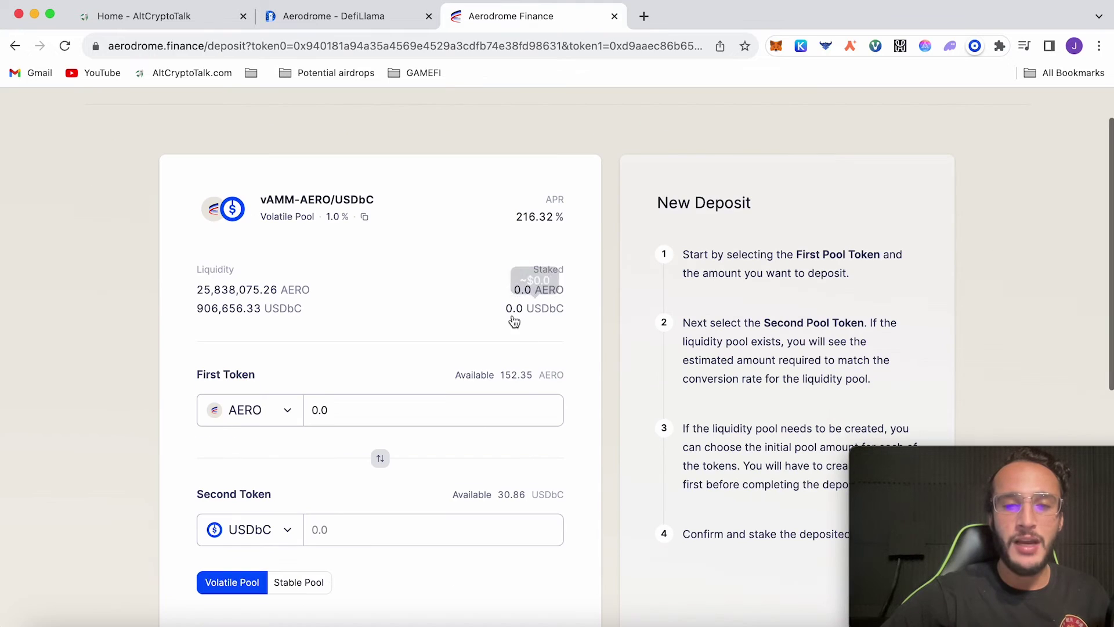
{"action": "left_click", "coordinate": [551, 376]}
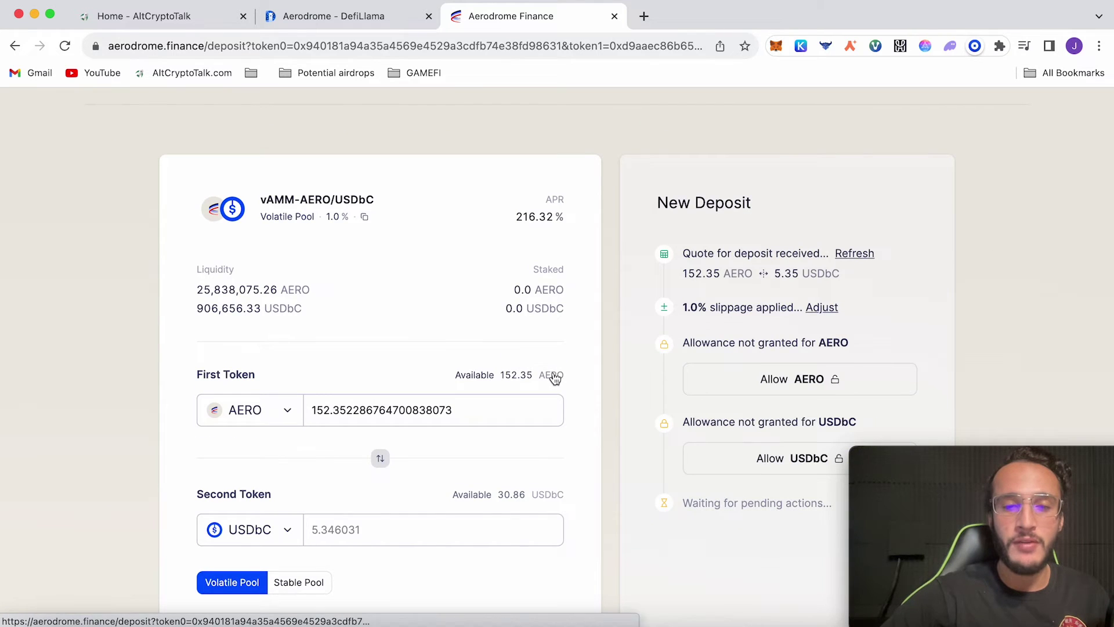
{"action": "scroll", "coordinate": [554, 377], "scroll_direction": "down", "scroll_amount": 2}
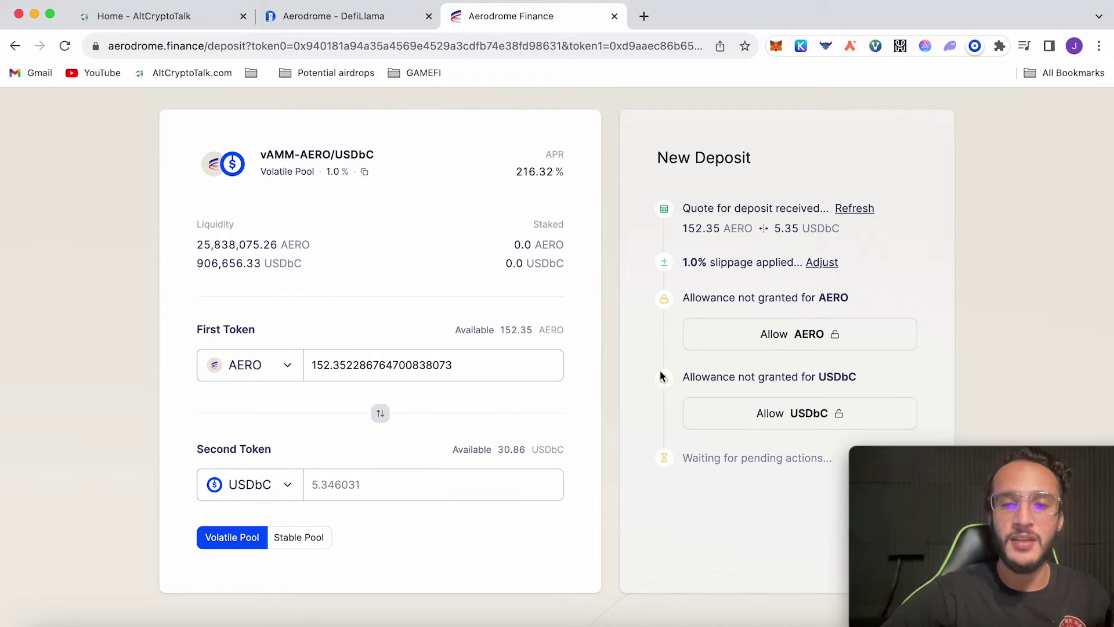
Approve the pool contract to spend AERO and USDbC
{"action": "left_click", "coordinate": [767, 337]}
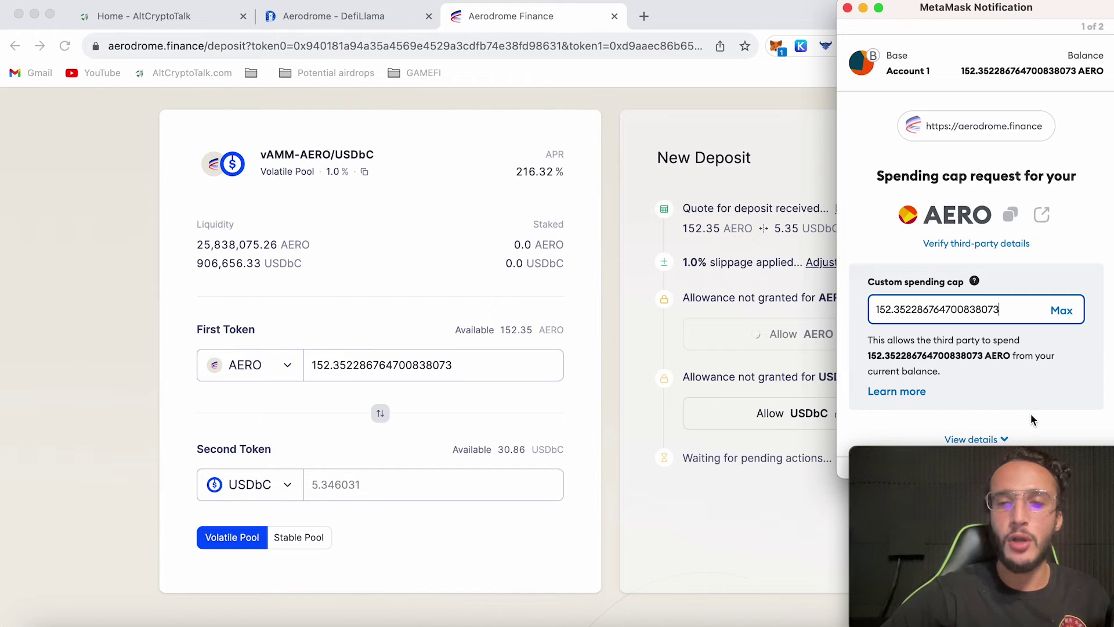
{"action": "scroll", "coordinate": [1032, 410], "scroll_direction": "down", "scroll_amount": 1}
{"action": "left_click", "coordinate": [1050, 438]}
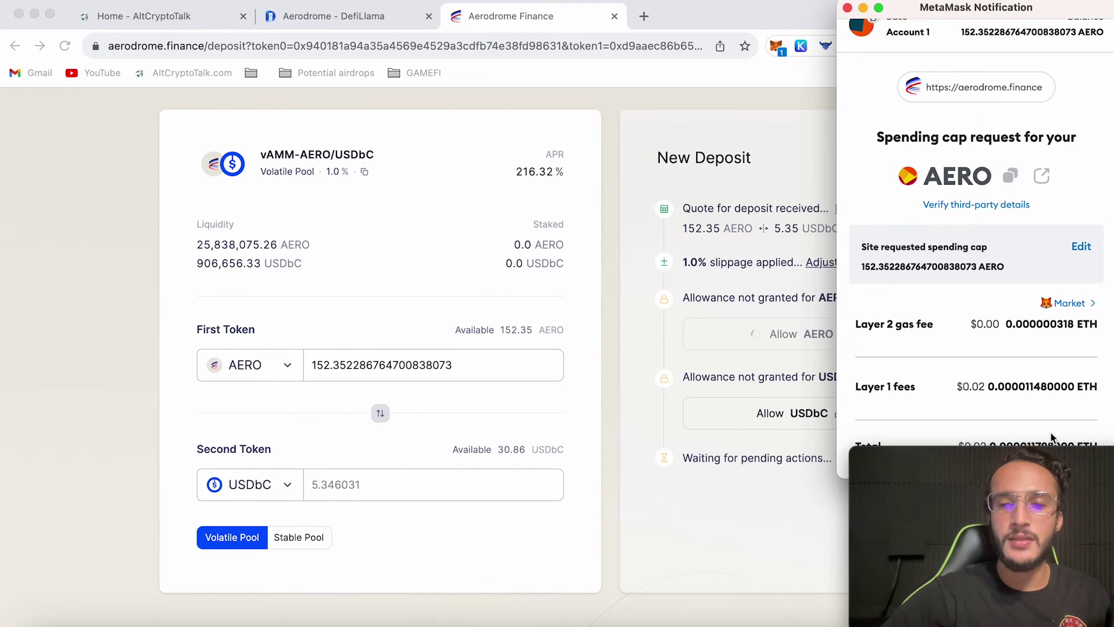
{"action": "scroll", "coordinate": [1051, 432], "scroll_direction": "down", "scroll_amount": 2}
{"action": "left_click", "coordinate": [1049, 456]}
{"action": "left_click", "coordinate": [835, 415]}
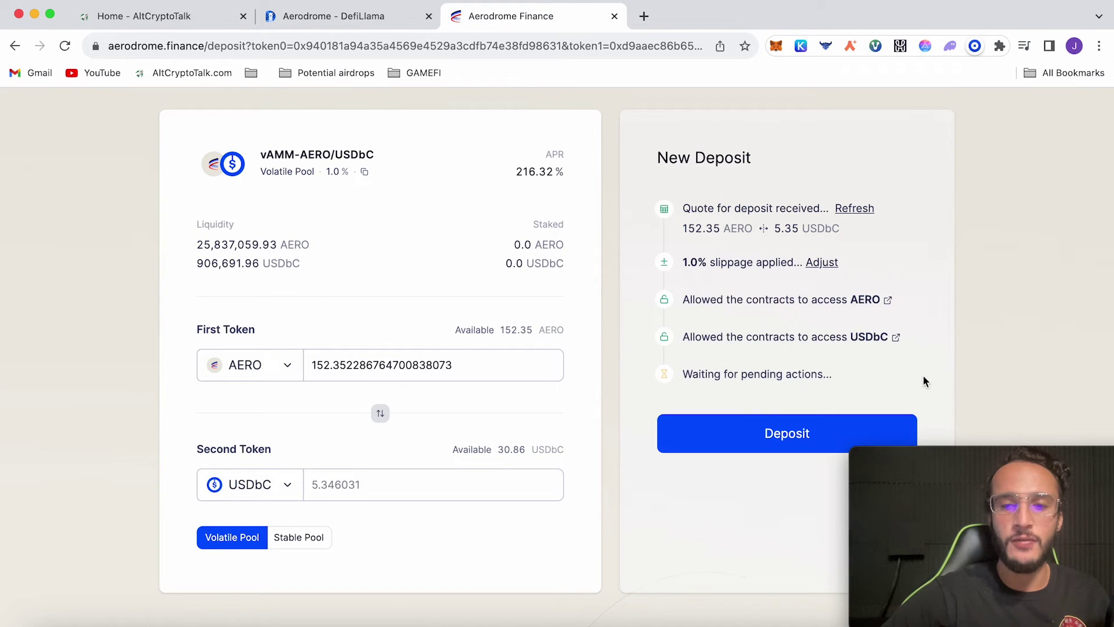
Deposit 152.35 AERO and 5.35 USDbC, confirm in MetaMask, and proceed to staking
{"action": "left_click", "coordinate": [799, 419]}
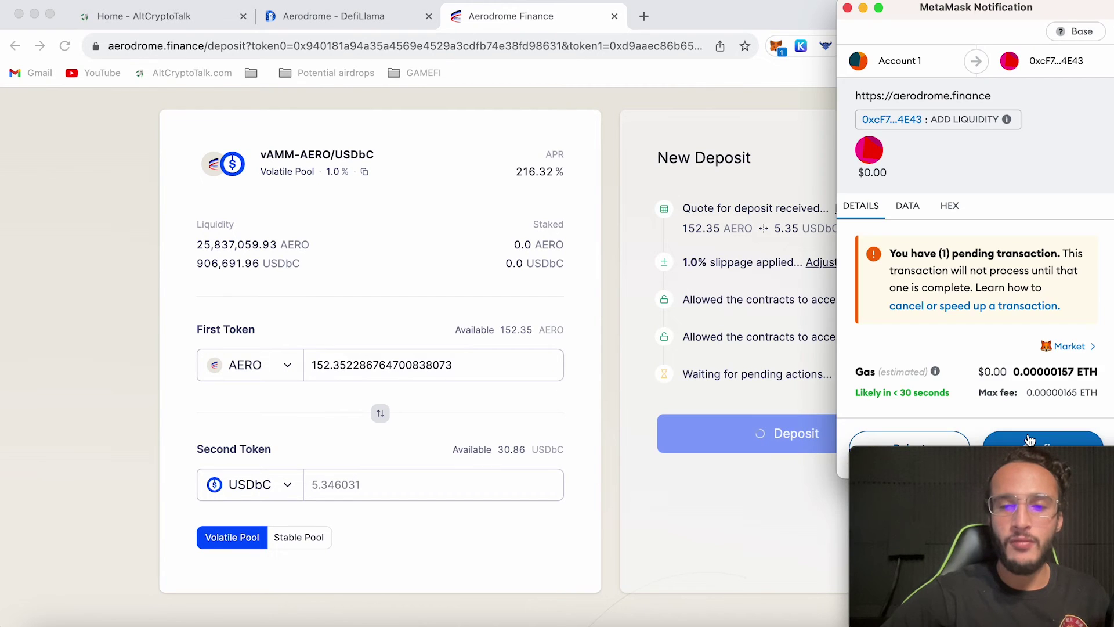
{"action": "left_click", "coordinate": [1030, 441]}
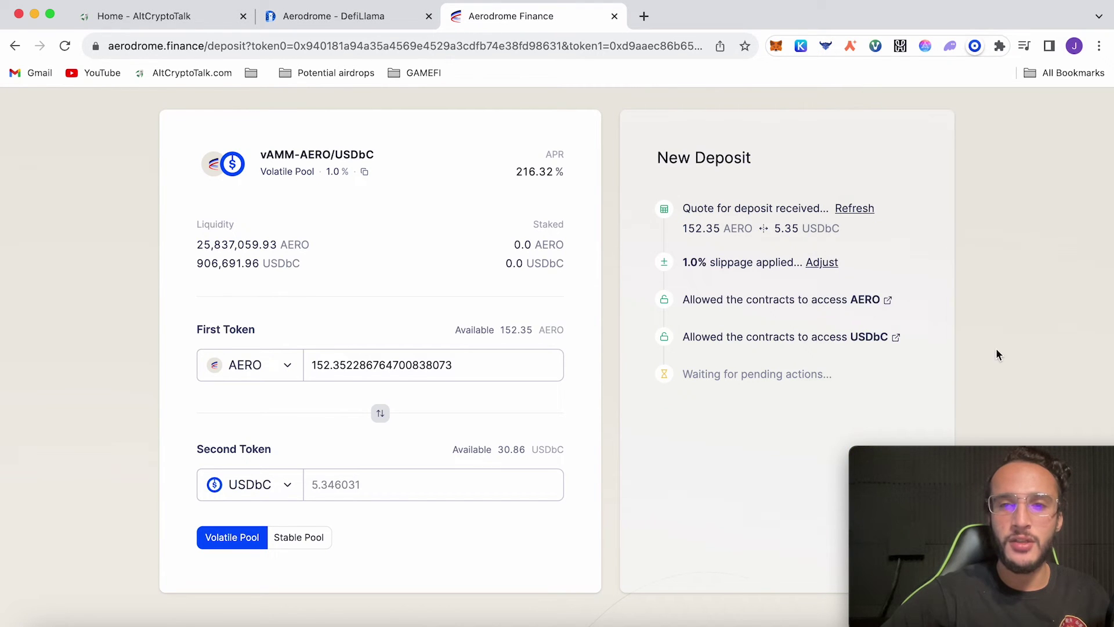
{"action": "left_click", "coordinate": [776, 46]}
{"action": "left_click", "coordinate": [947, 337]}
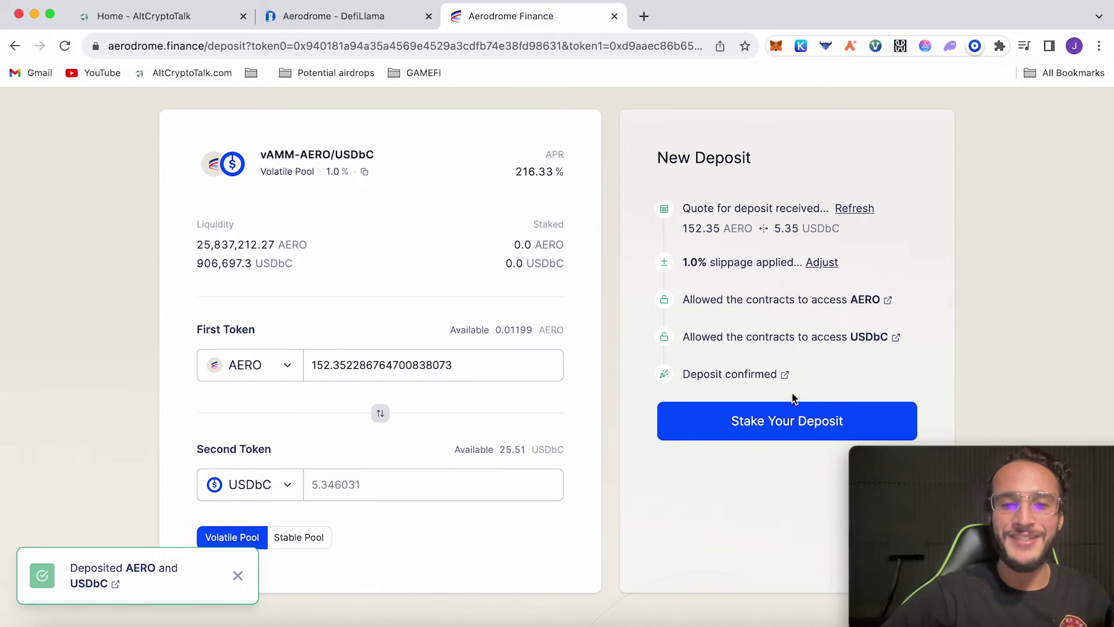
{"action": "left_click", "coordinate": [771, 434]}
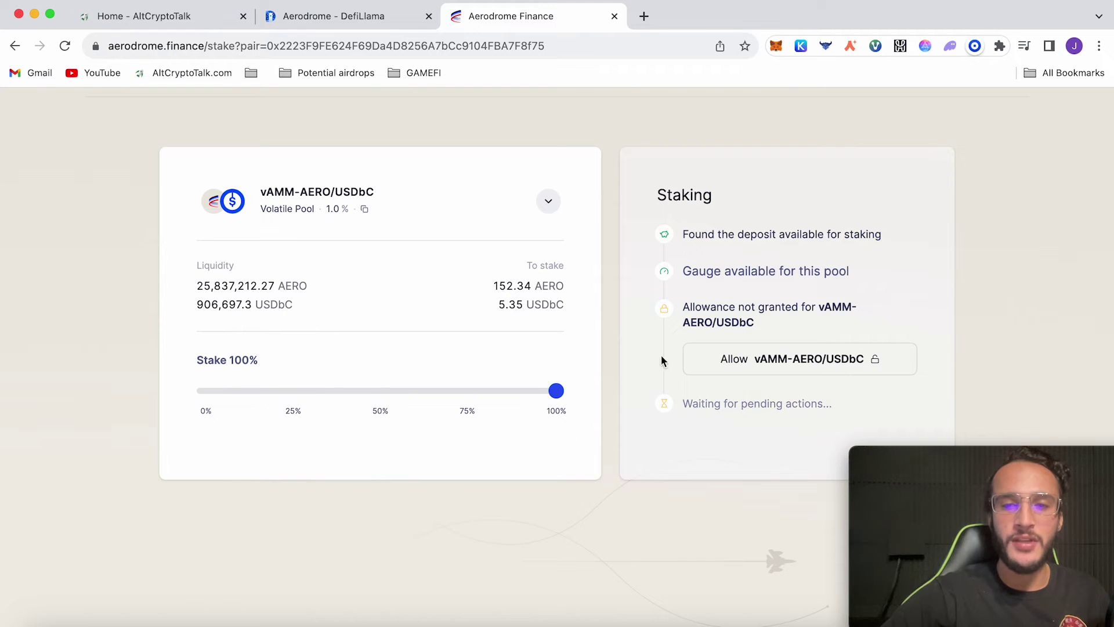
Approve the gauge's allowance for the vAMM-AERO/USDbC tokens
{"action": "left_click", "coordinate": [766, 360]}
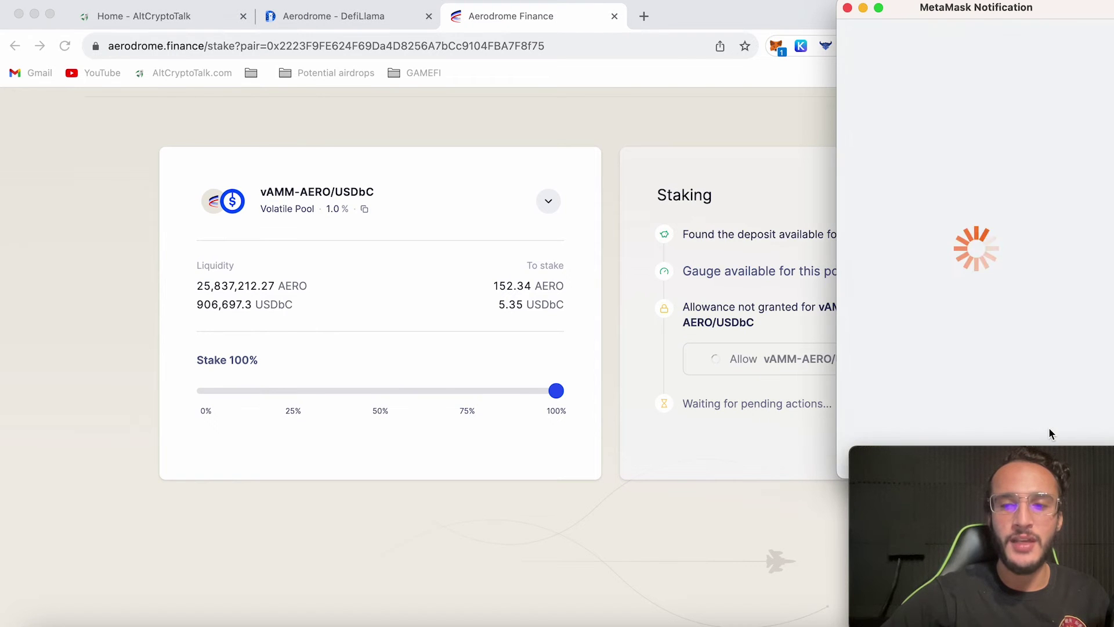
{"action": "scroll", "coordinate": [1049, 427], "scroll_direction": "down", "scroll_amount": 2}
{"action": "left_click", "coordinate": [1050, 433]}
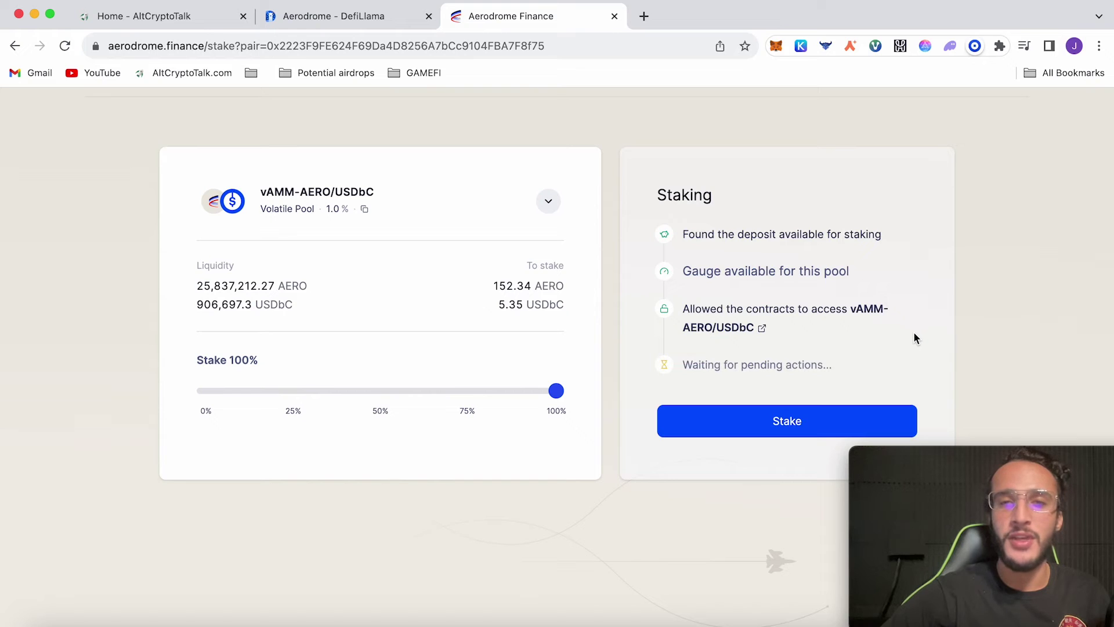
Stake 100% of the deposit and check the result in MetaMask
{"action": "left_click", "coordinate": [792, 427]}
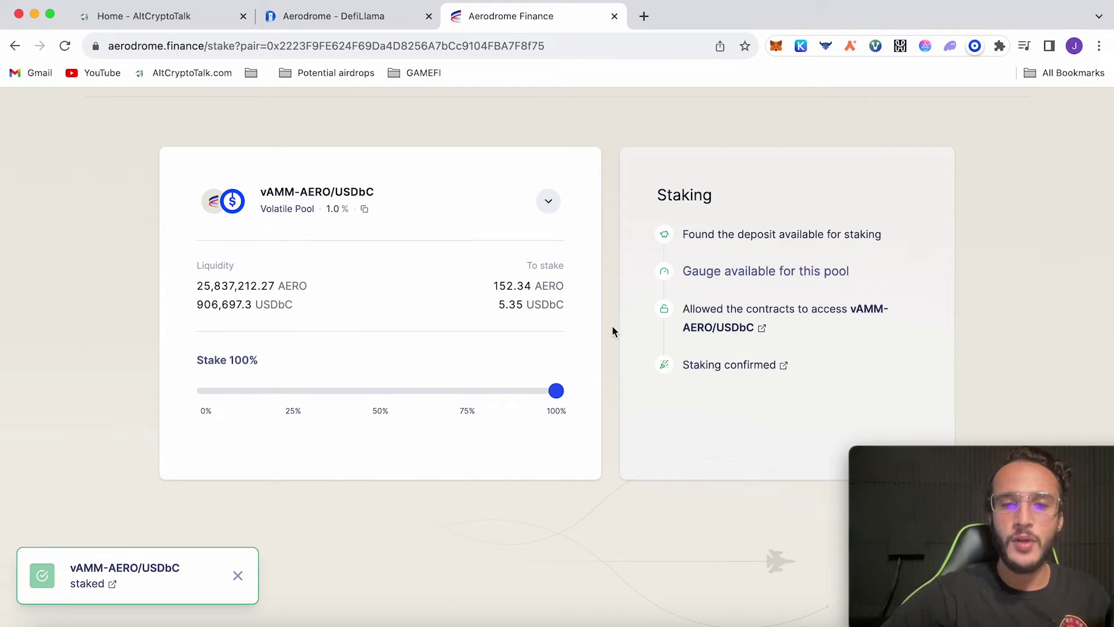
{"action": "scroll", "coordinate": [612, 331], "scroll_direction": "up", "scroll_amount": 2}
{"action": "left_click", "coordinate": [776, 46]}
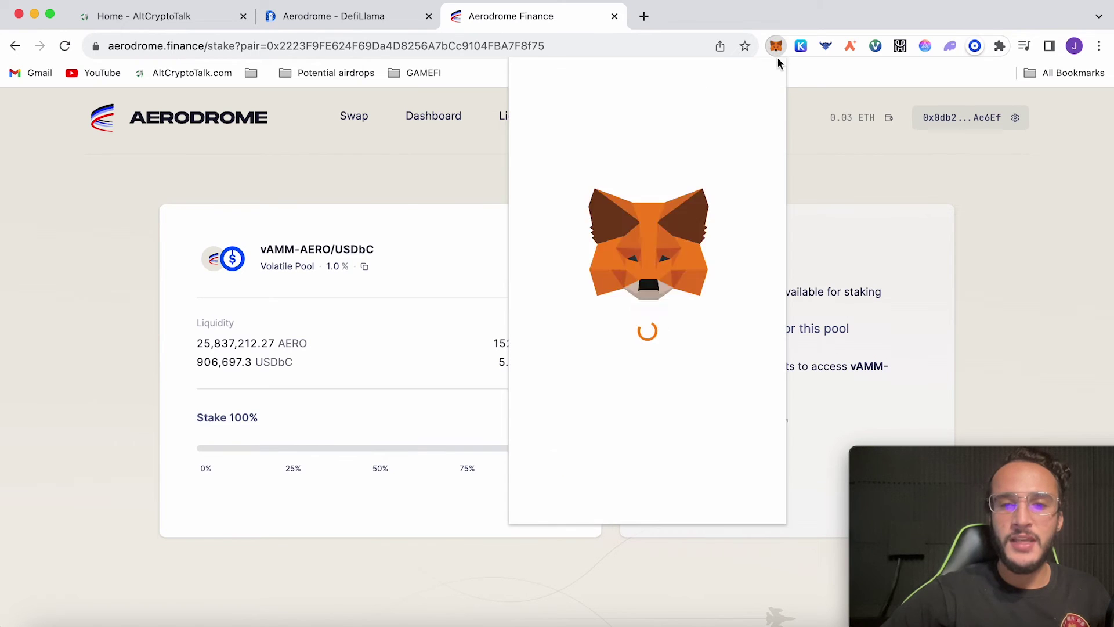
{"action": "left_click", "coordinate": [839, 173]}
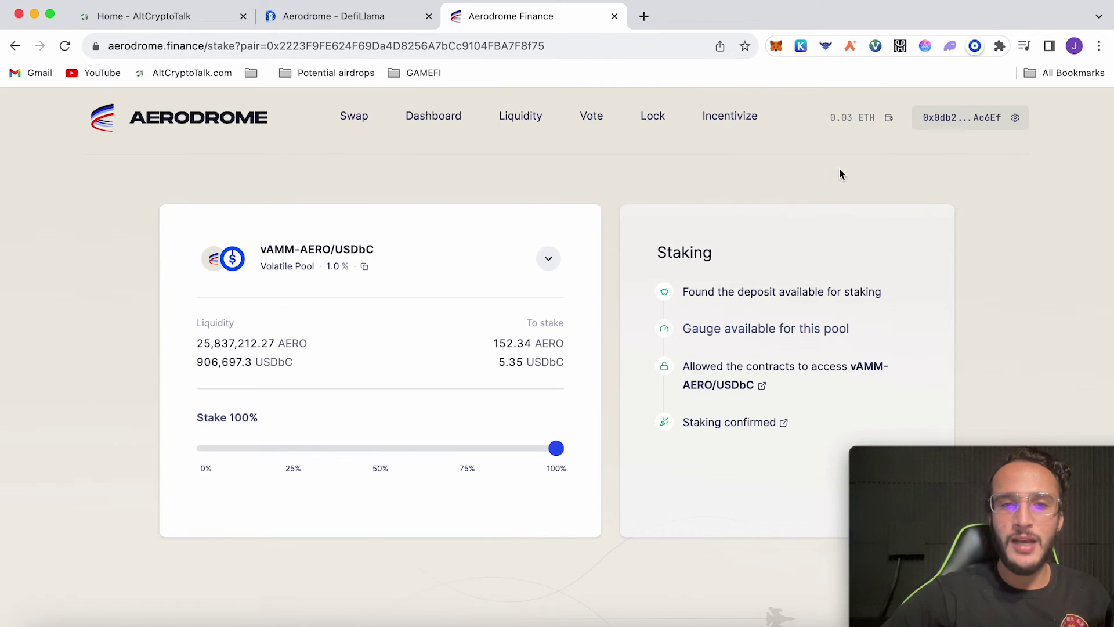
Review the AERO/USDbC position on the Dashboard and open the new-lock form with 4 years preset
{"action": "left_click", "coordinate": [460, 121]}
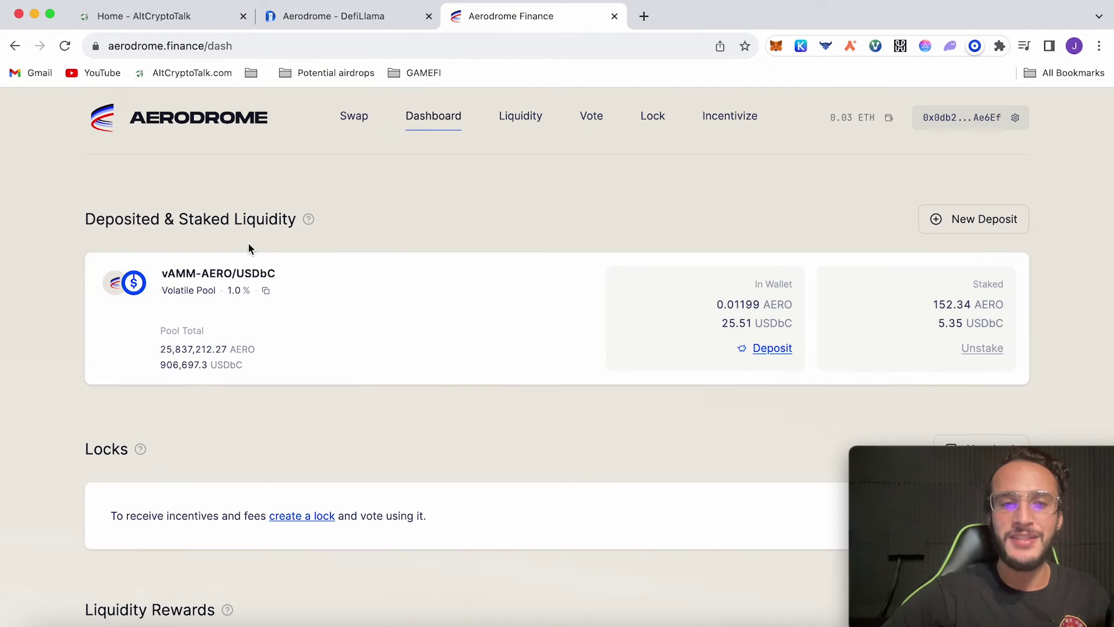
{"action": "scroll", "coordinate": [626, 252], "scroll_direction": "down", "scroll_amount": 3}
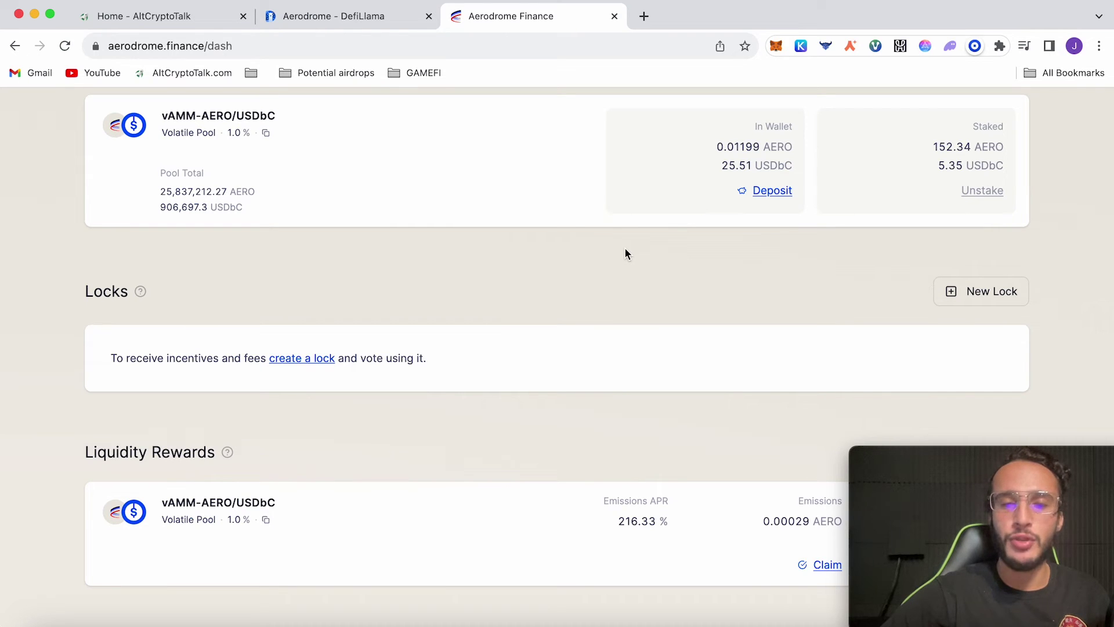
{"action": "left_click", "coordinate": [322, 358]}
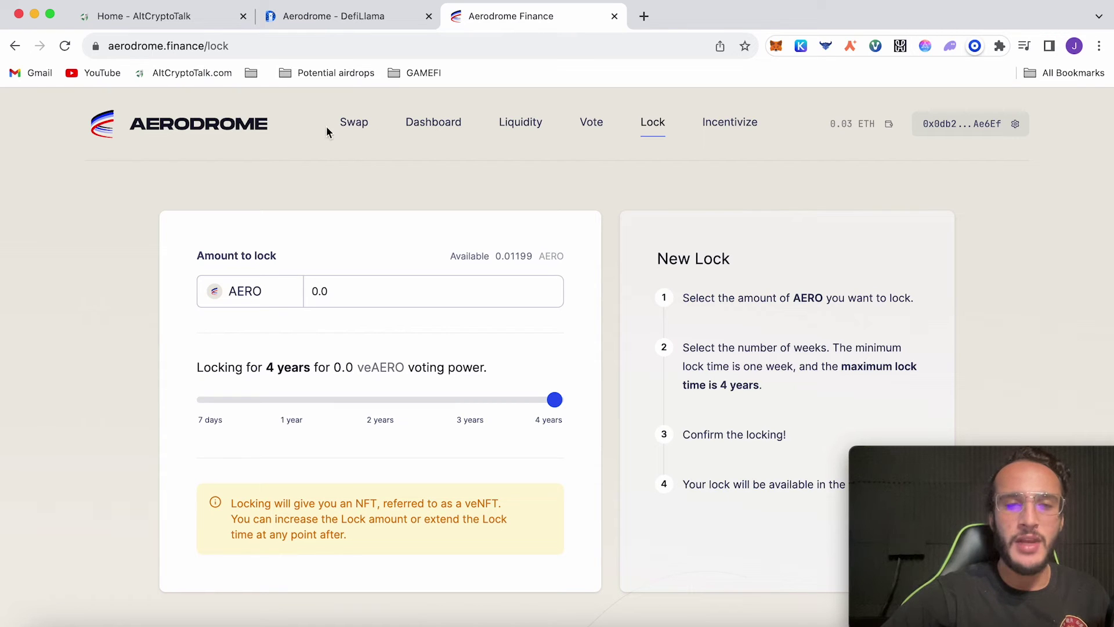
Set up a swap of 3 USDbC for AERO
{"action": "left_click", "coordinate": [345, 133]}
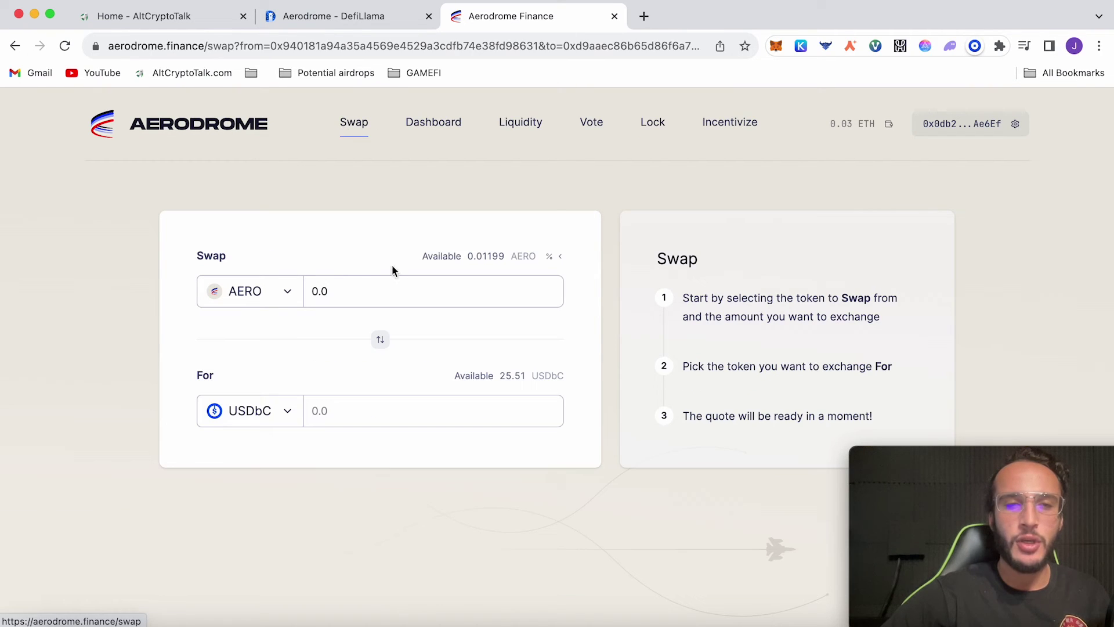
{"action": "left_click", "coordinate": [380, 339]}
{"action": "left_click", "coordinate": [473, 292]}
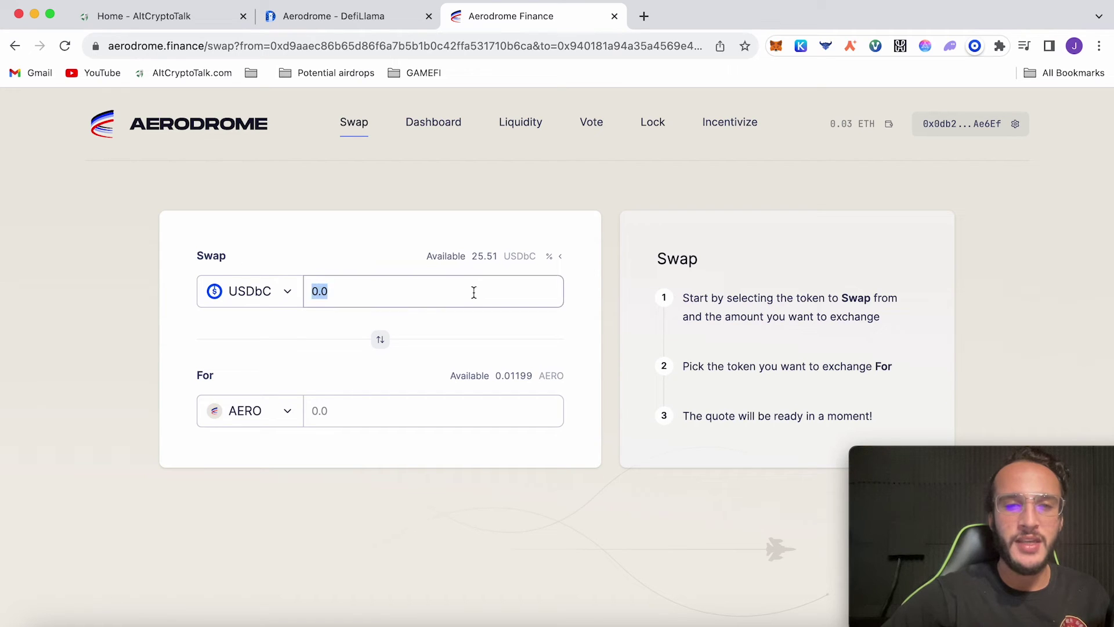
{"action": "type", "text": "3"}
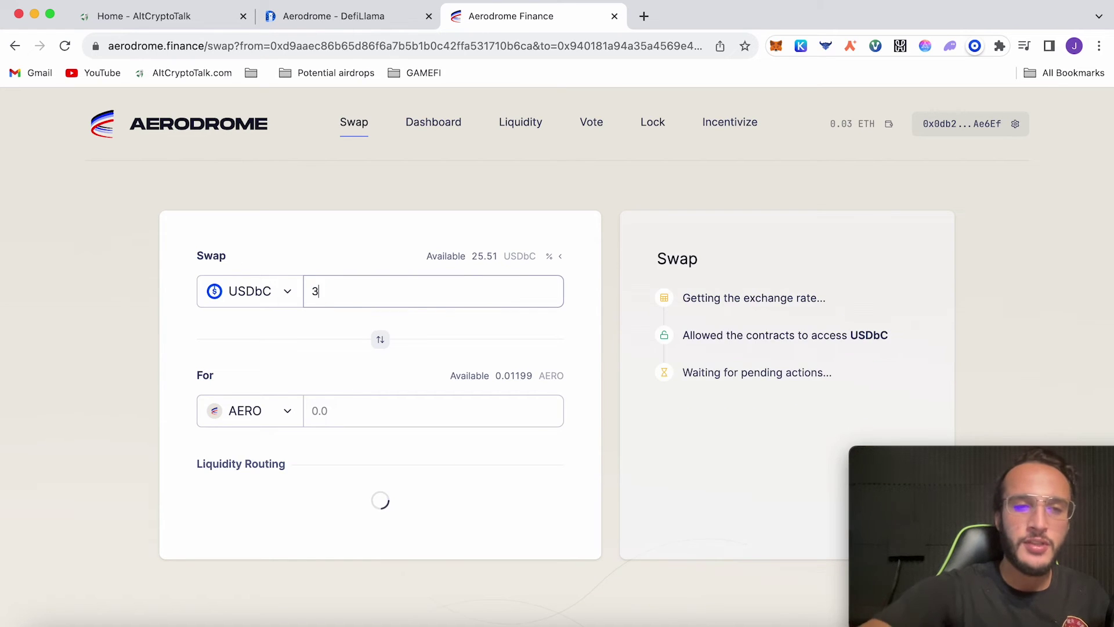
Approve the USDbC spending cap and confirm the swap for about 84.63 AERO
{"action": "left_click", "coordinate": [774, 479]}
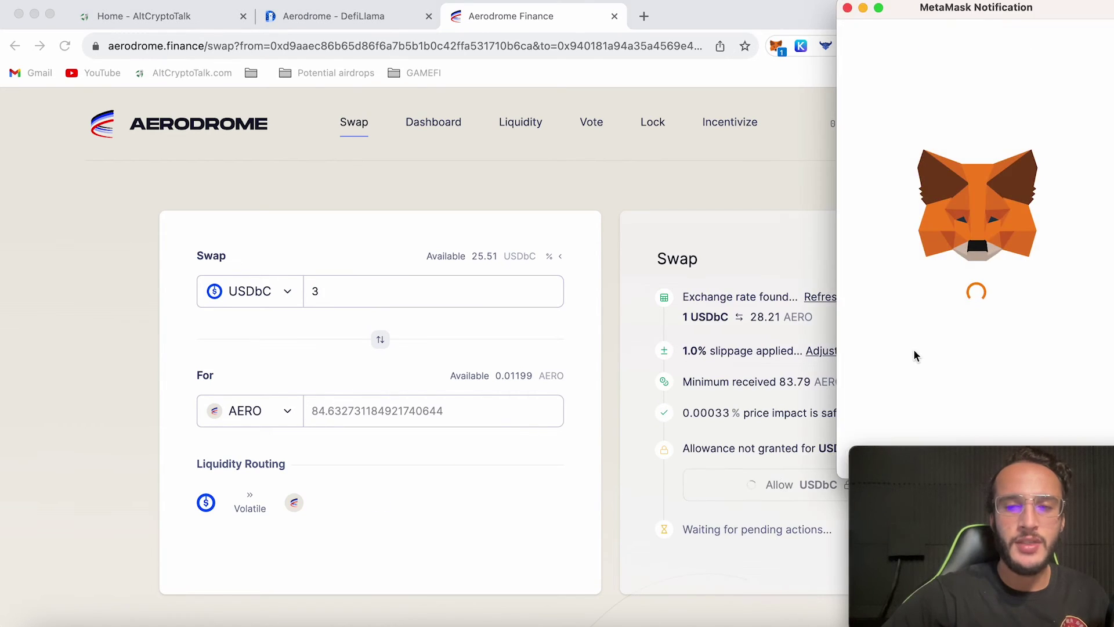
{"action": "scroll", "coordinate": [1036, 432], "scroll_direction": "down", "scroll_amount": 2}
{"action": "left_click", "coordinate": [1038, 436]}
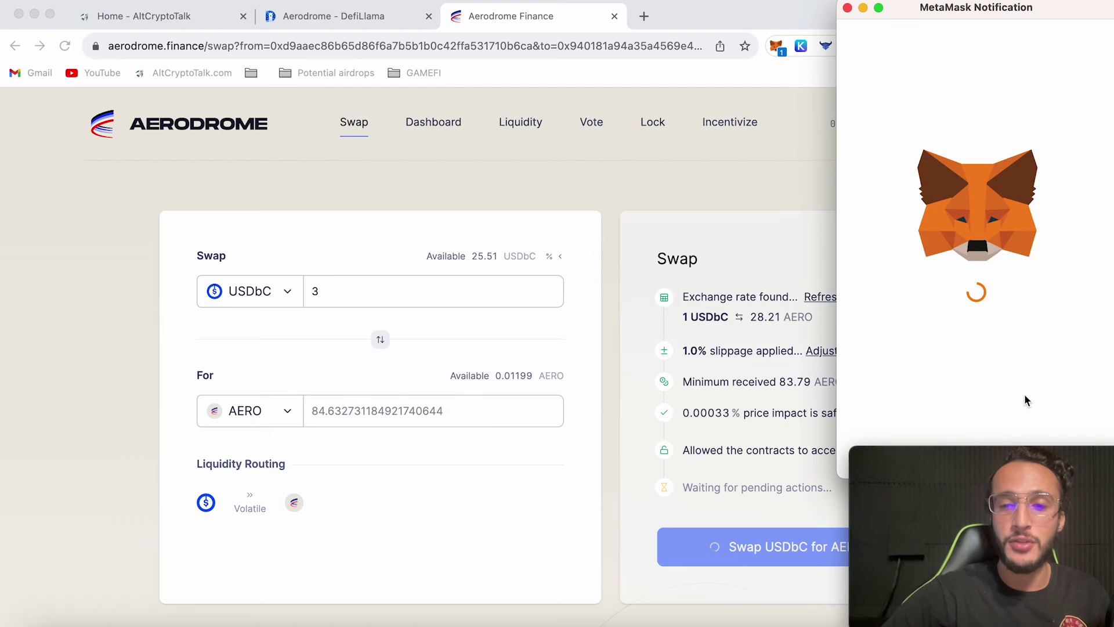
{"action": "left_click", "coordinate": [1037, 437]}
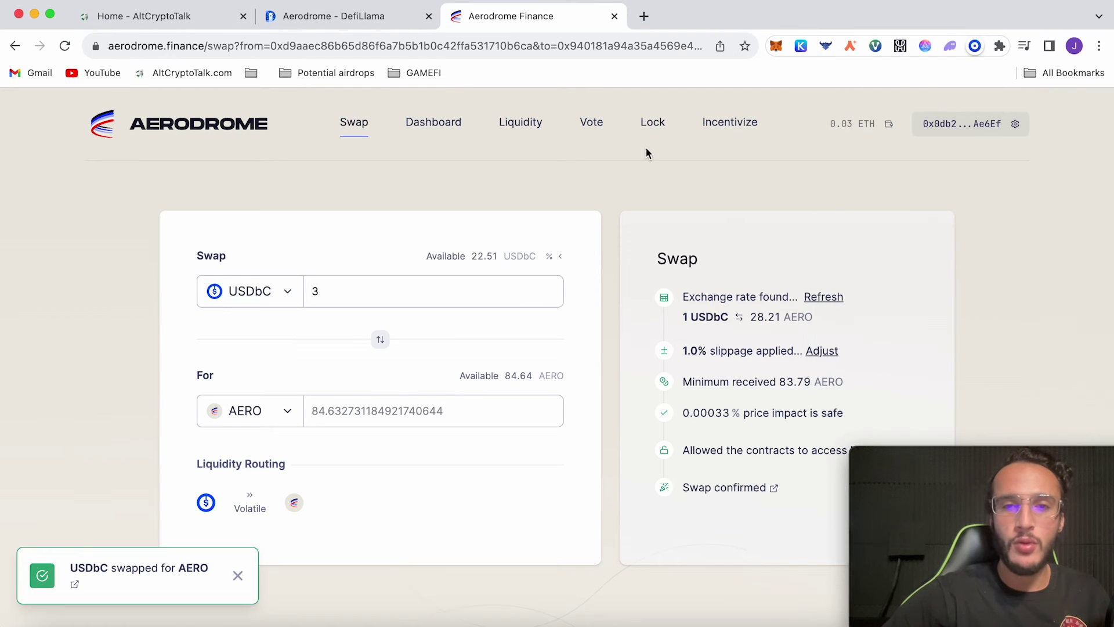
Start a new lock with the full 84.64 AERO balance and a 4-year duration
{"action": "left_click", "coordinate": [652, 124]}
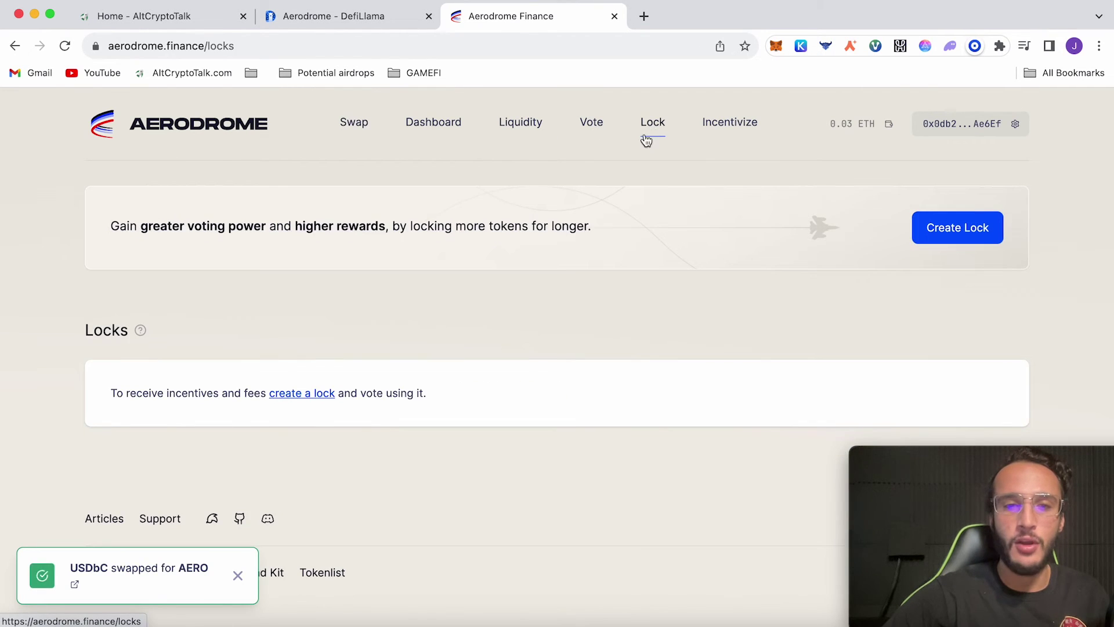
{"action": "left_click", "coordinate": [320, 395]}
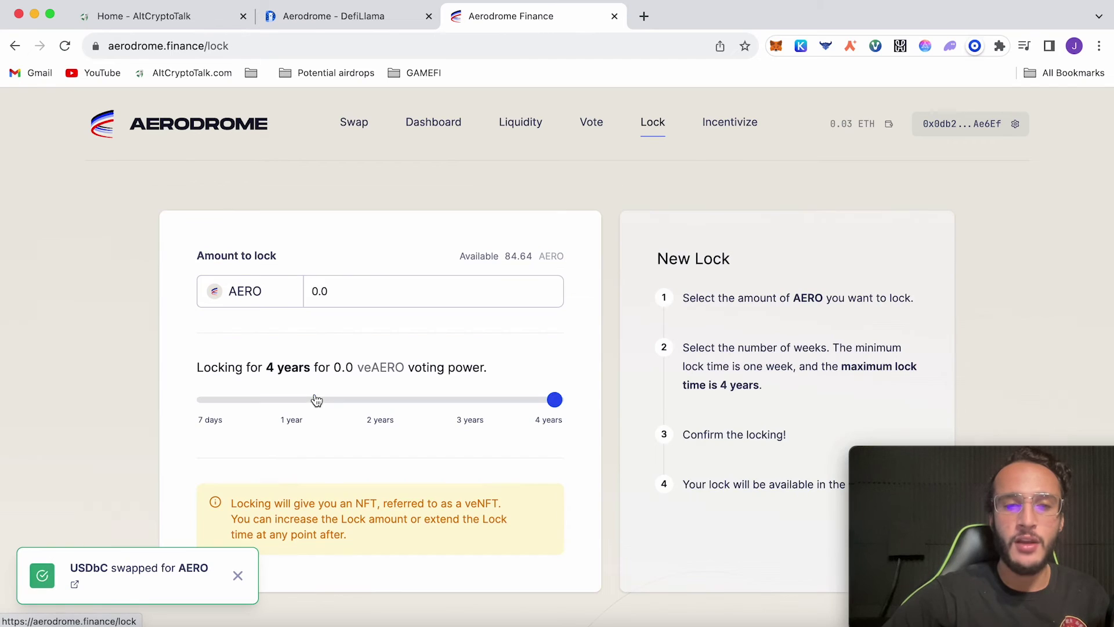
{"action": "left_click", "coordinate": [525, 262]}
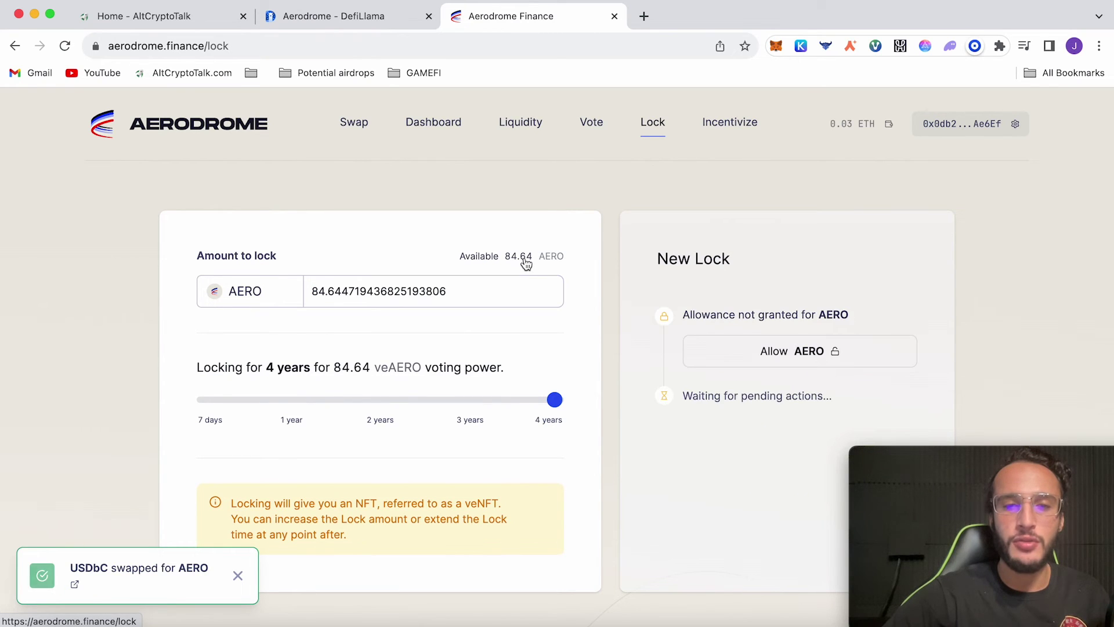
{"action": "left_click_drag", "start_coordinate": [552, 410], "coordinate": [205, 409]}
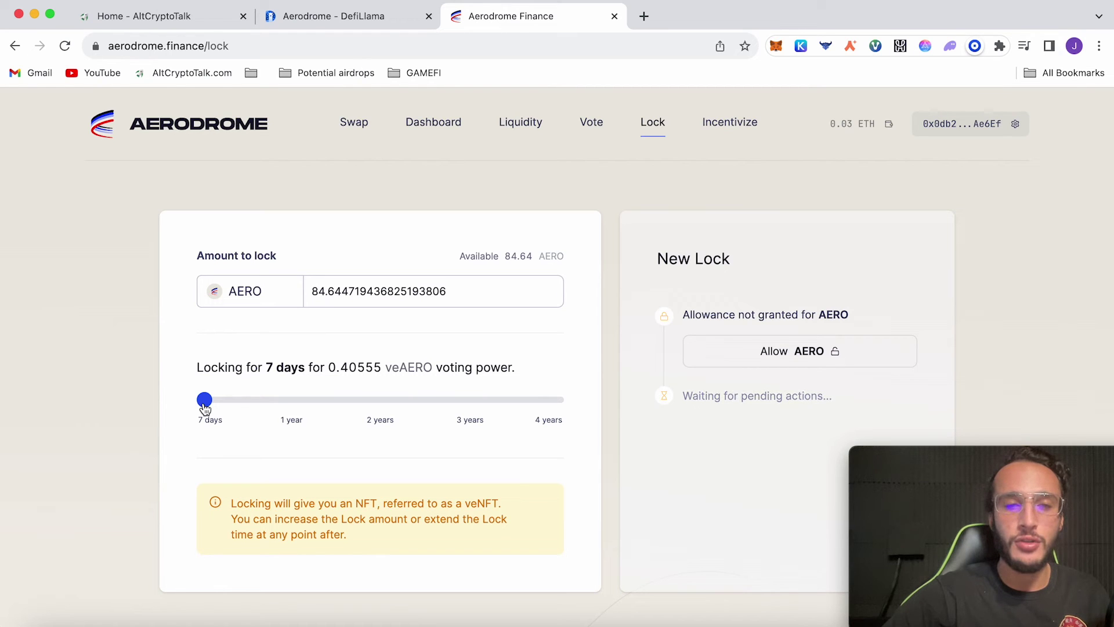
{"action": "left_click_drag", "start_coordinate": [208, 406], "coordinate": [562, 380]}
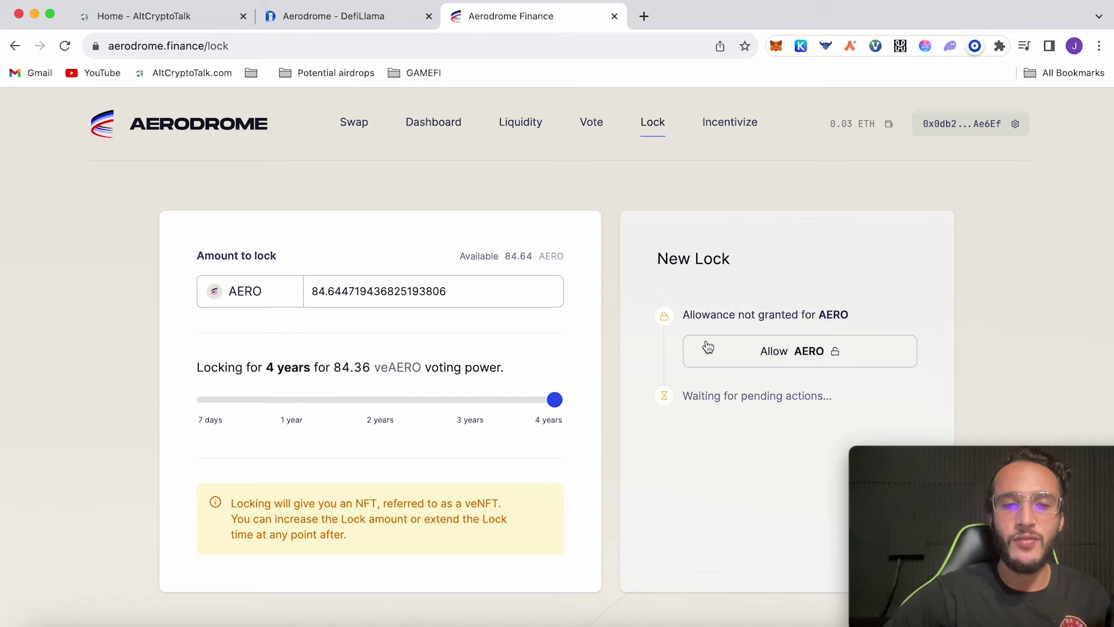
Approve the AERO spending cap and confirm creating the 4-year lock for 84.36 veAERO
{"action": "left_click", "coordinate": [807, 355]}
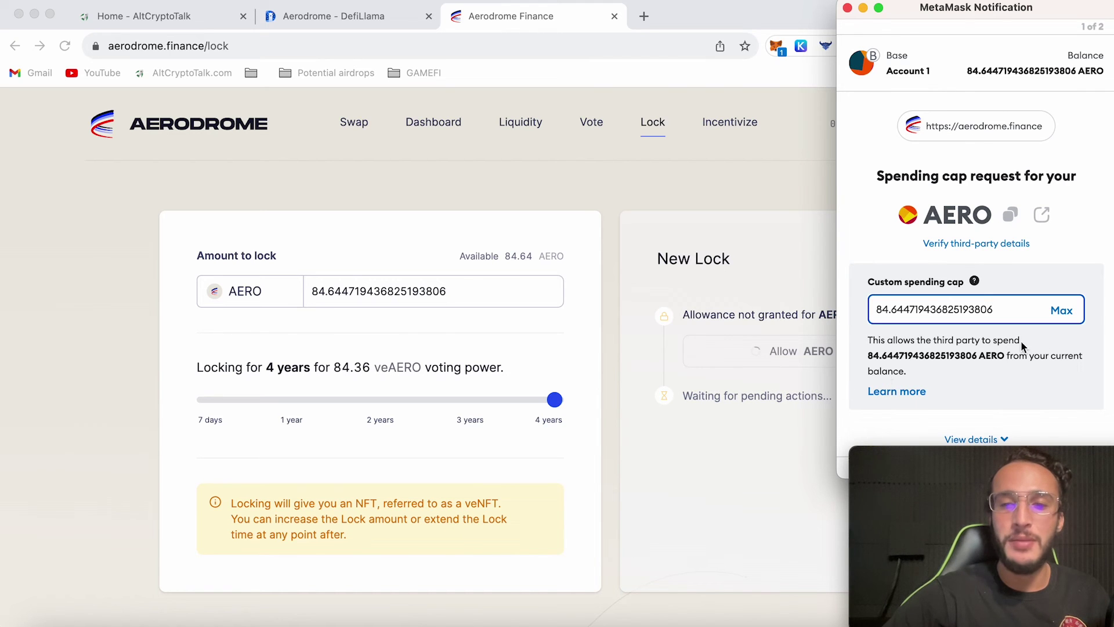
{"action": "scroll", "coordinate": [1039, 338], "scroll_direction": "down", "scroll_amount": 2}
{"action": "left_click", "coordinate": [1051, 434]}
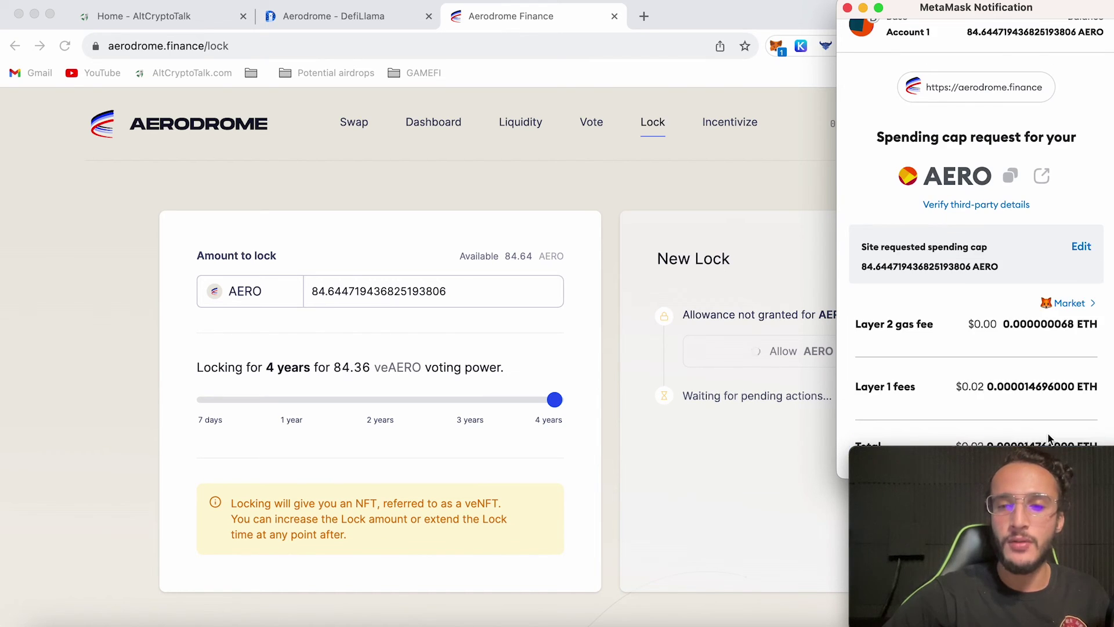
{"action": "scroll", "coordinate": [1047, 433], "scroll_direction": "down", "scroll_amount": 2}
{"action": "left_click", "coordinate": [1047, 435]}
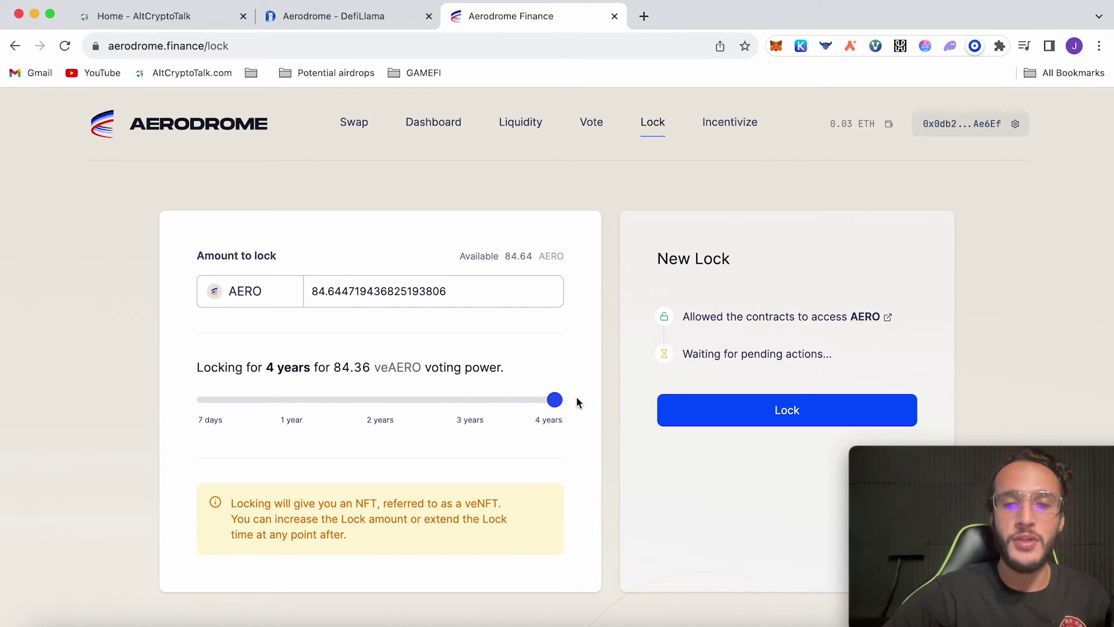
{"action": "left_click", "coordinate": [725, 408]}
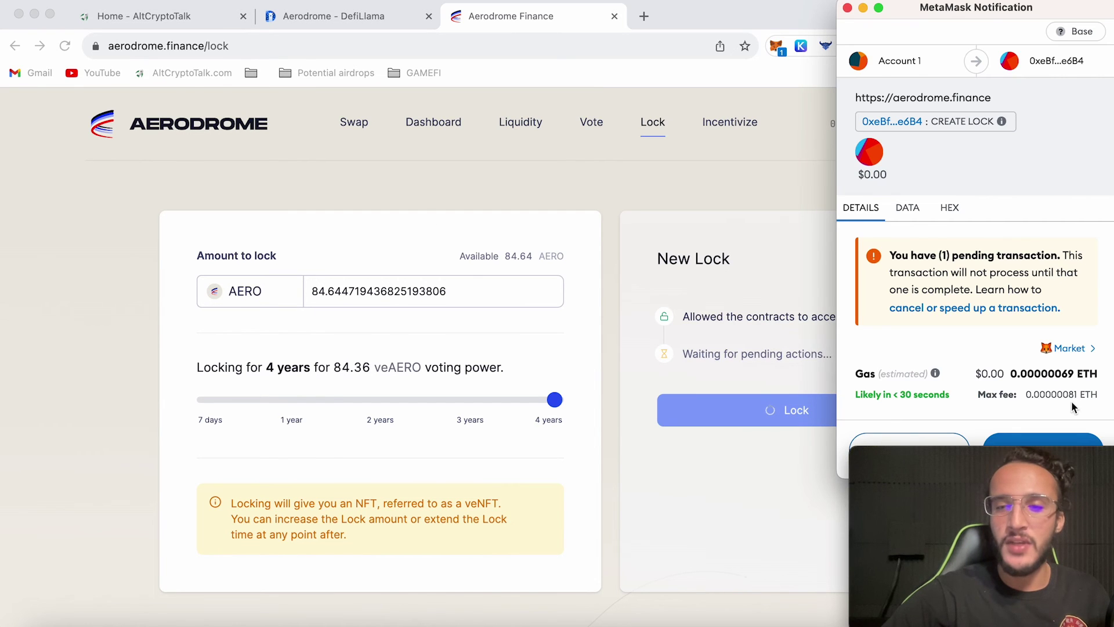
{"action": "left_click", "coordinate": [1047, 443]}
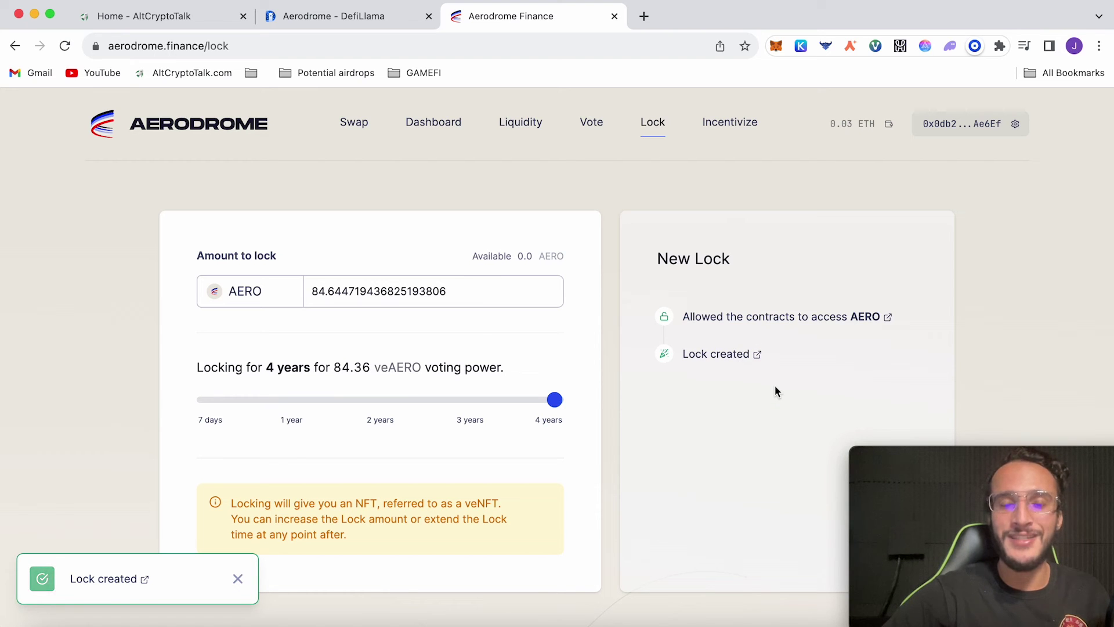
Review the dashboard's staked AERO/USDbC position, the 84.64 AERO 4-year lock and rewards
{"action": "left_click", "coordinate": [654, 133]}
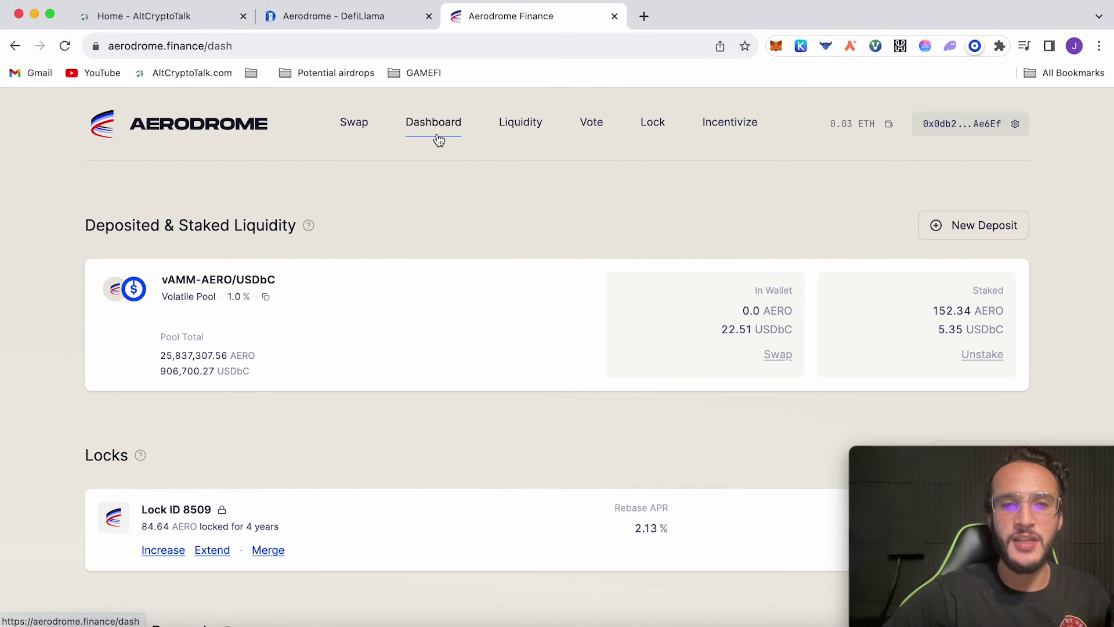
{"action": "scroll", "coordinate": [463, 154], "scroll_direction": "down", "scroll_amount": 2}
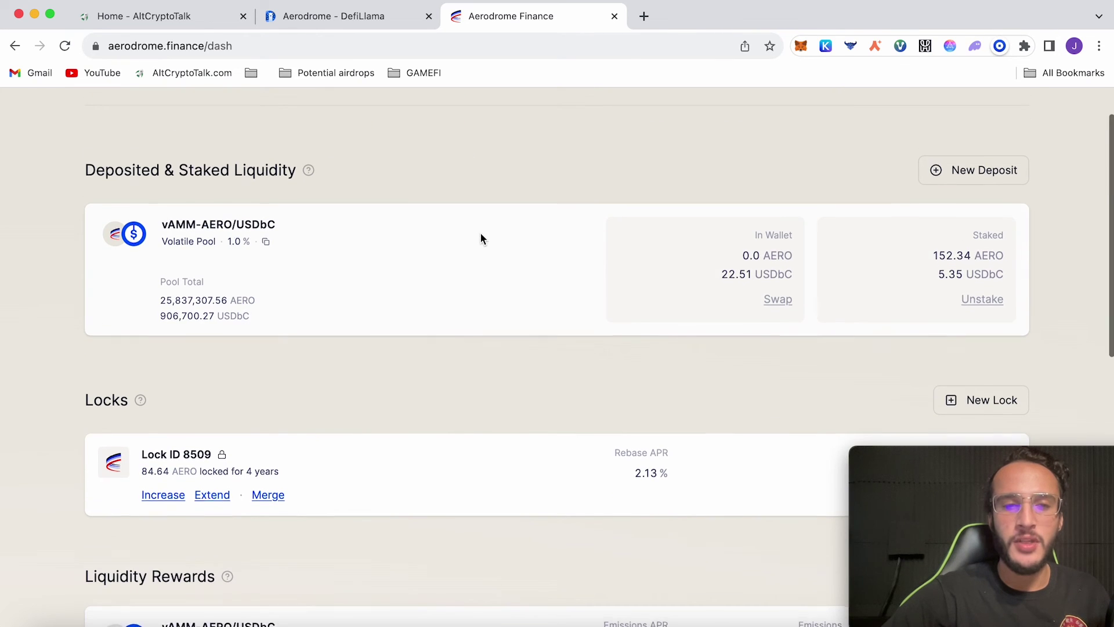
{"action": "scroll", "coordinate": [480, 232], "scroll_direction": "down", "scroll_amount": 3}
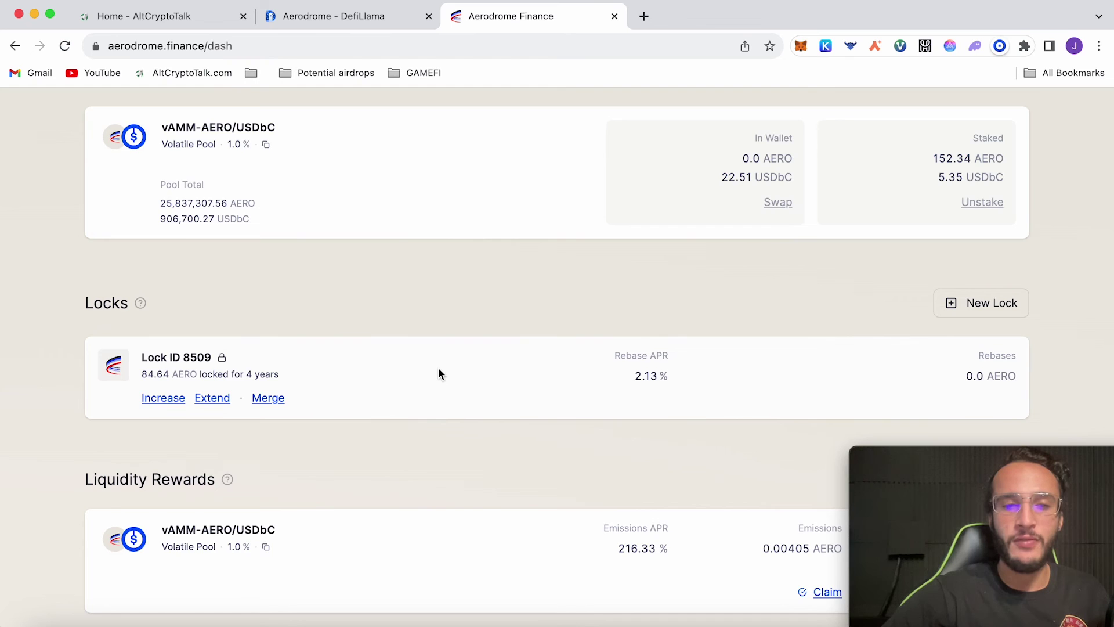
{"action": "scroll", "coordinate": [439, 374], "scroll_direction": "down", "scroll_amount": 4}
{"action": "scroll", "coordinate": [438, 367], "scroll_direction": "down", "scroll_amount": 2}
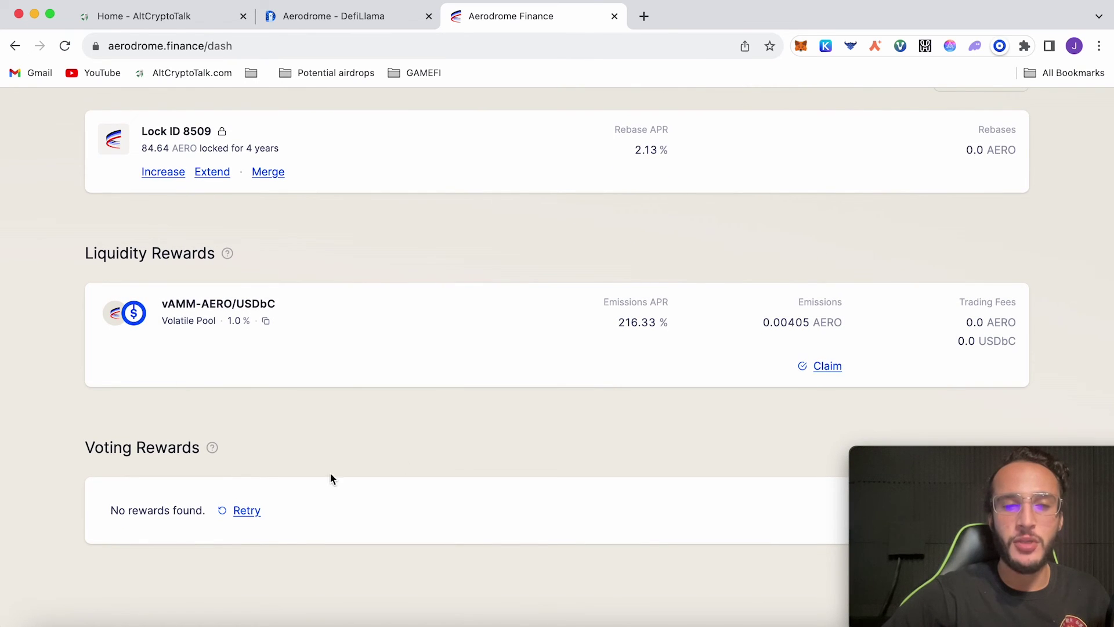
{"action": "scroll", "coordinate": [470, 455], "scroll_direction": "up", "scroll_amount": 10}
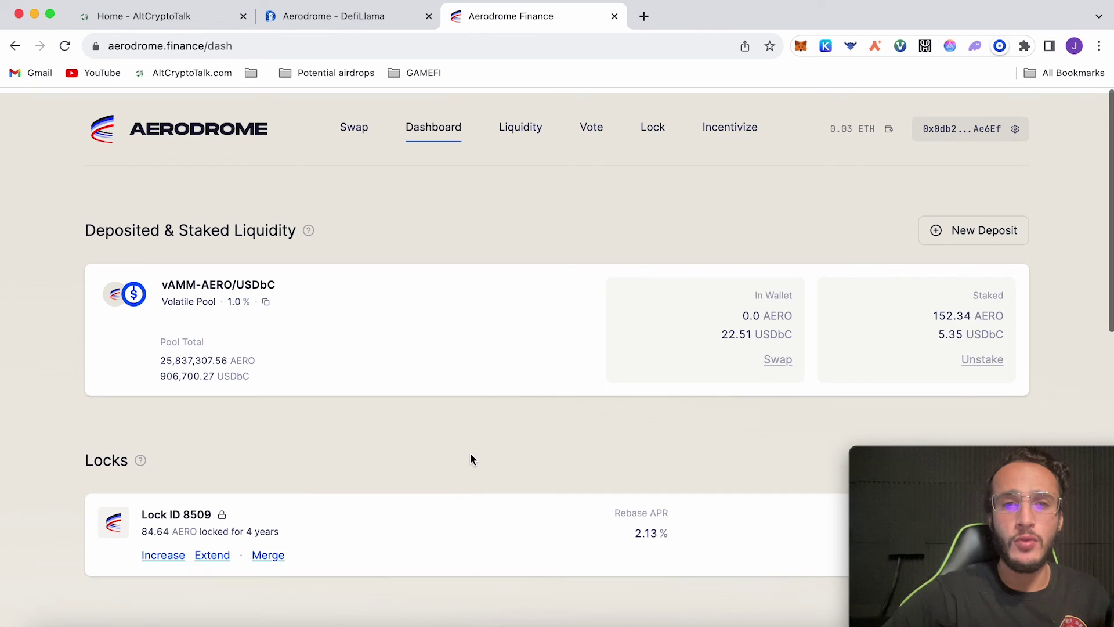
Select the vAMM-AERO/USDbC pool on the Vote page
{"action": "left_click", "coordinate": [591, 128]}
{"action": "scroll", "coordinate": [601, 283], "scroll_direction": "down", "scroll_amount": 1}
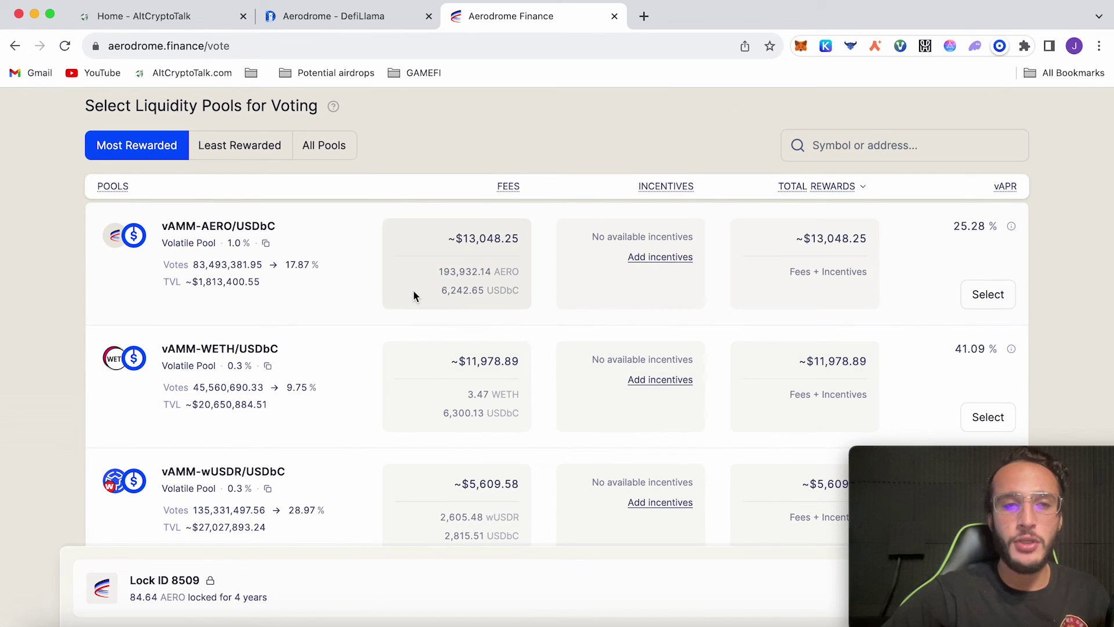
{"action": "left_click", "coordinate": [1006, 304]}
{"action": "scroll", "coordinate": [1038, 316], "scroll_direction": "down", "scroll_amount": 1}
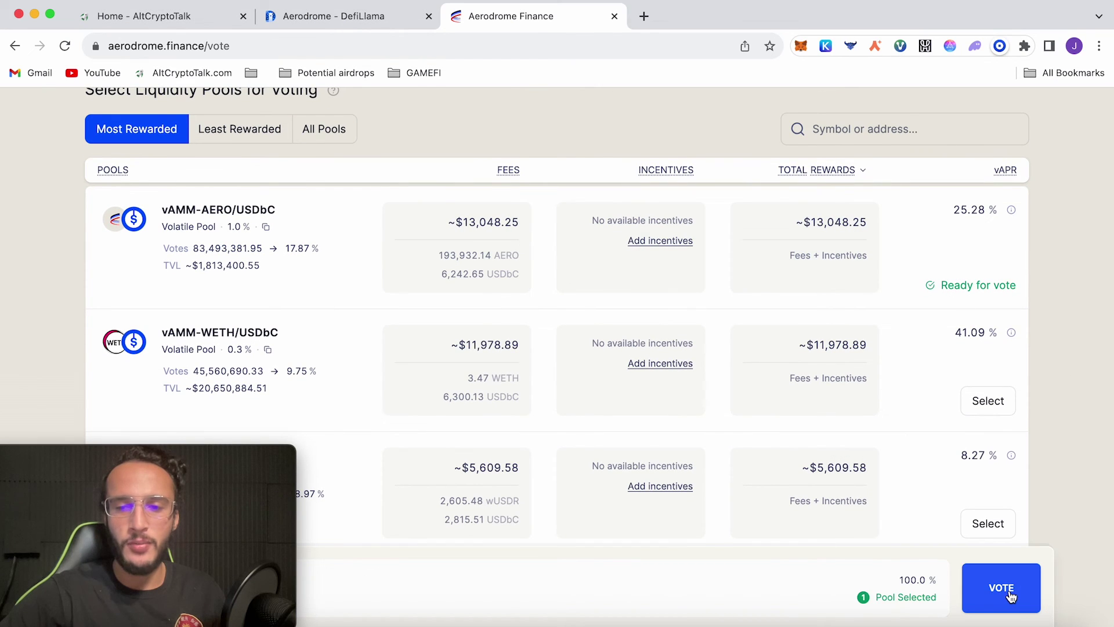
Cast 100% of Lock ID 8509's voting power and close the confirmation
{"action": "left_click", "coordinate": [999, 586]}
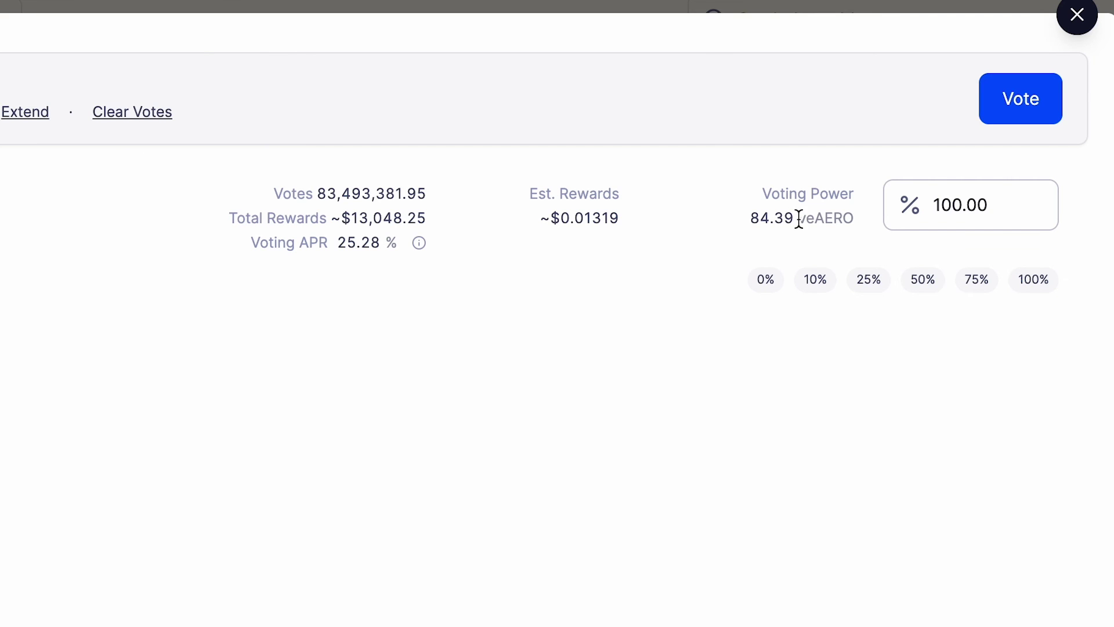
{"action": "left_click", "coordinate": [1023, 120]}
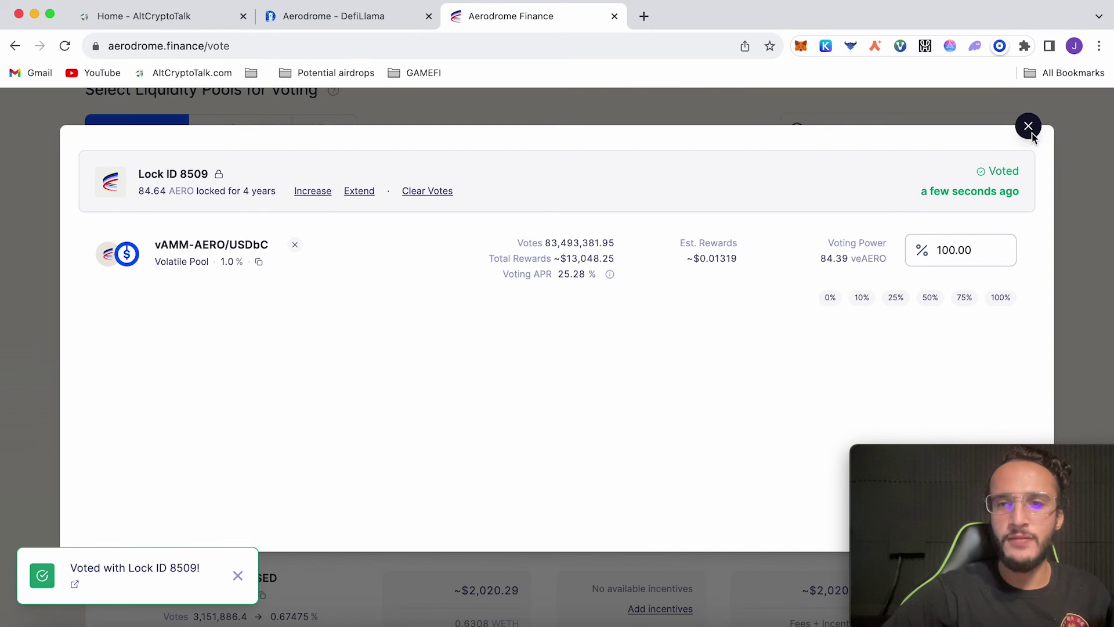
{"action": "left_click", "coordinate": [1026, 124]}
{"action": "scroll", "coordinate": [677, 150], "scroll_direction": "up", "scroll_amount": 5}
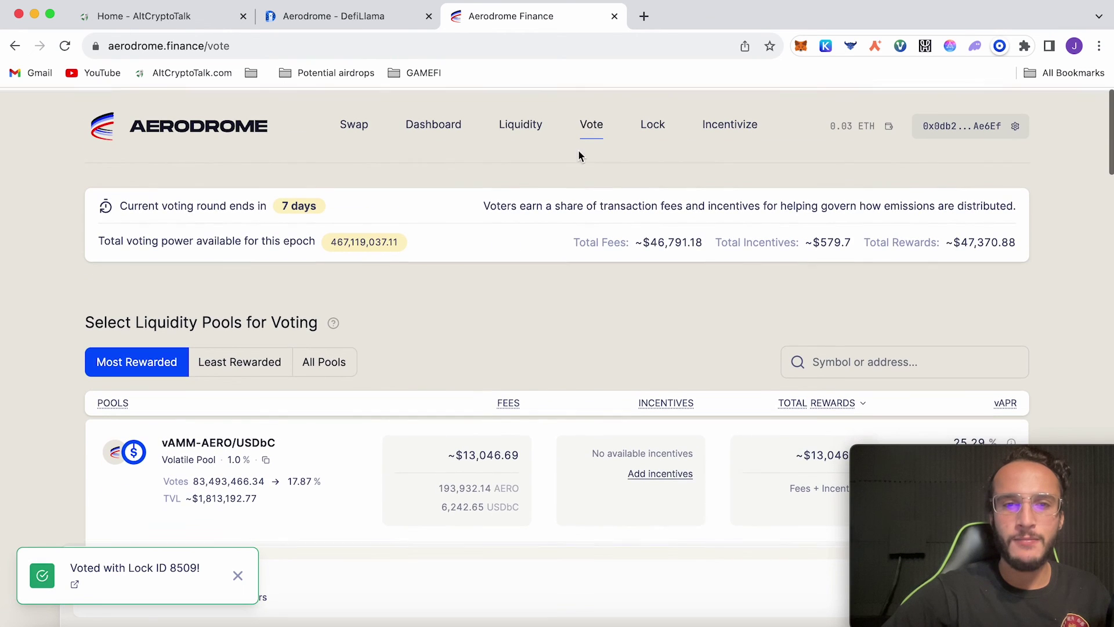
Go back to the dashboard and scroll to the AERO/USDbC liquidity rewards
{"action": "left_click", "coordinate": [521, 123]}
{"action": "left_click", "coordinate": [450, 124]}
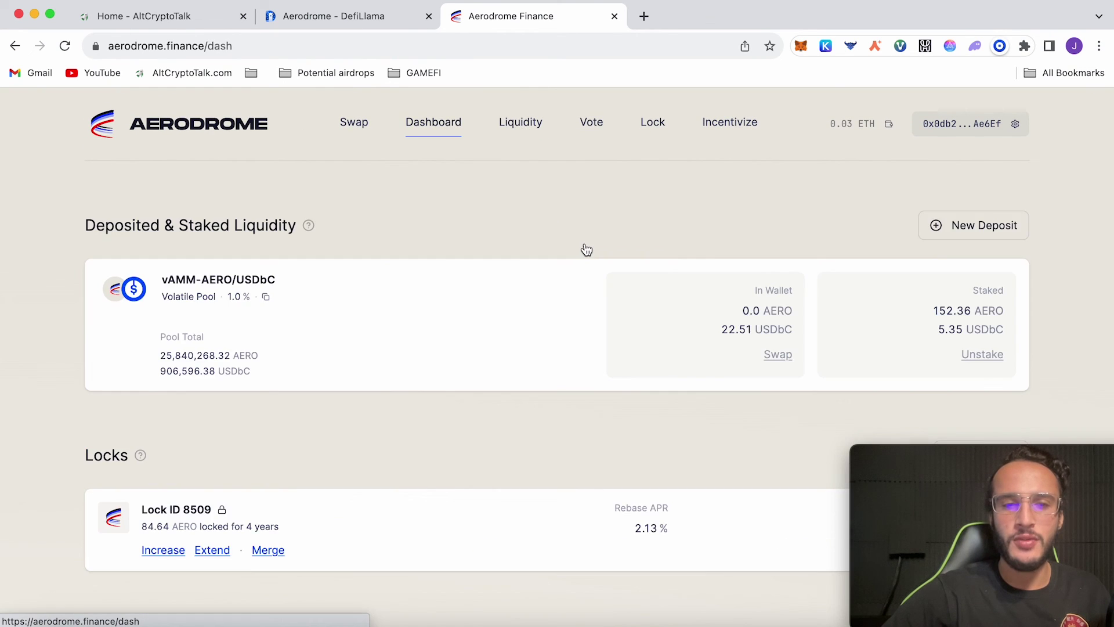
{"action": "scroll", "coordinate": [584, 249], "scroll_direction": "down", "scroll_amount": 10}
{"action": "scroll", "coordinate": [584, 249], "scroll_direction": "up", "scroll_amount": 3}
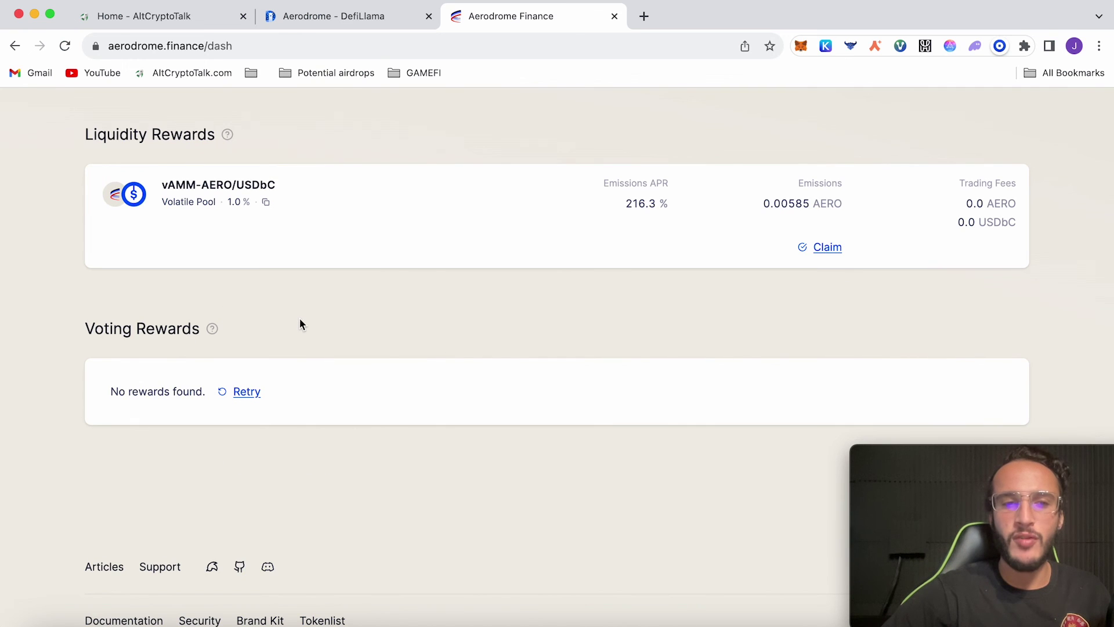
{"action": "scroll", "coordinate": [382, 348], "scroll_direction": "up", "scroll_amount": 8}
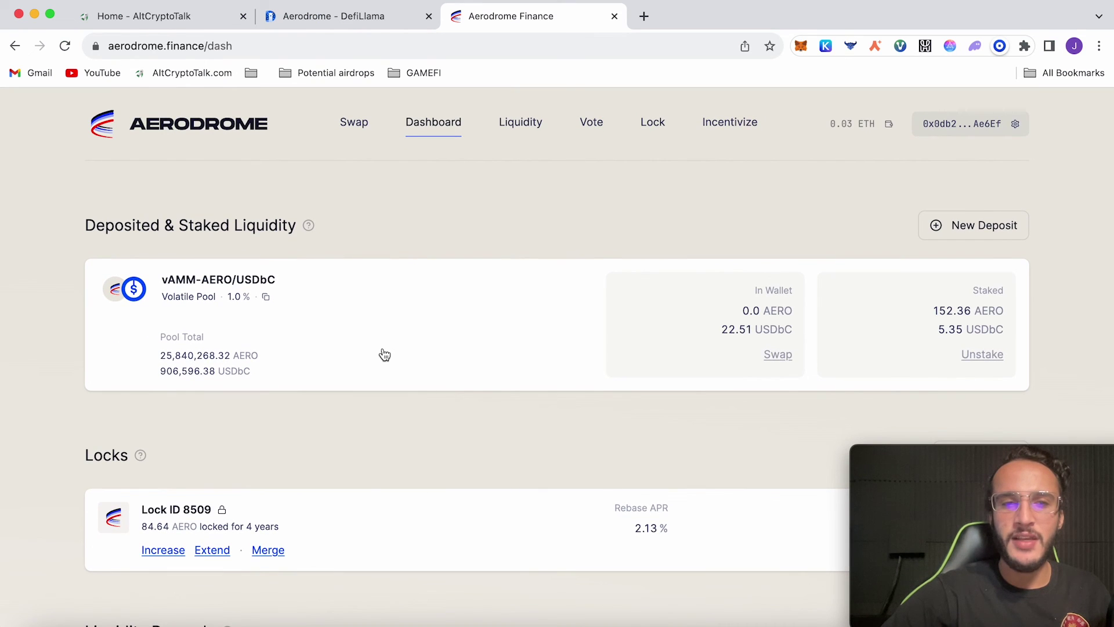
{"action": "scroll", "coordinate": [385, 354], "scroll_direction": "down", "scroll_amount": 8}
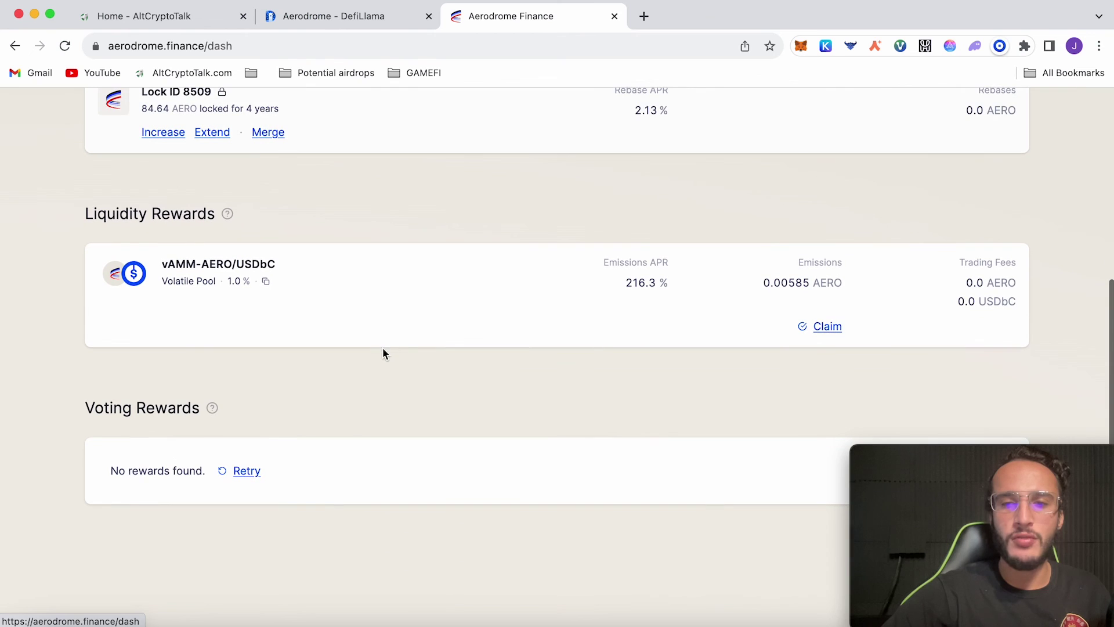
Start claiming the emission rewards, then reject the transaction, leaving them unclaimed
{"action": "left_click", "coordinate": [829, 326]}
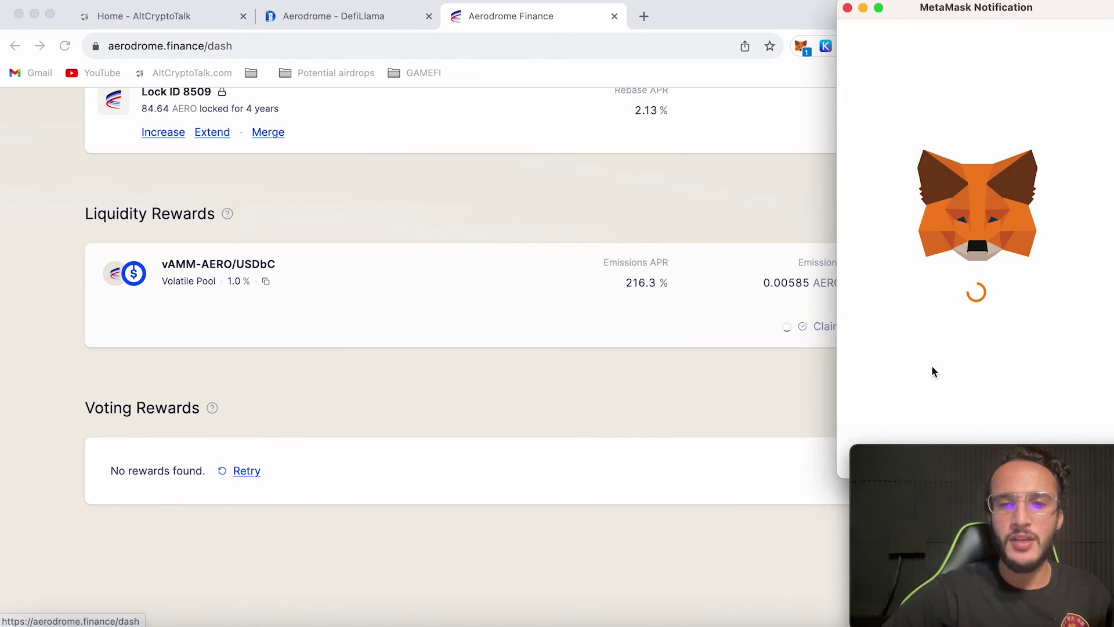
{"action": "left_click", "coordinate": [902, 440]}
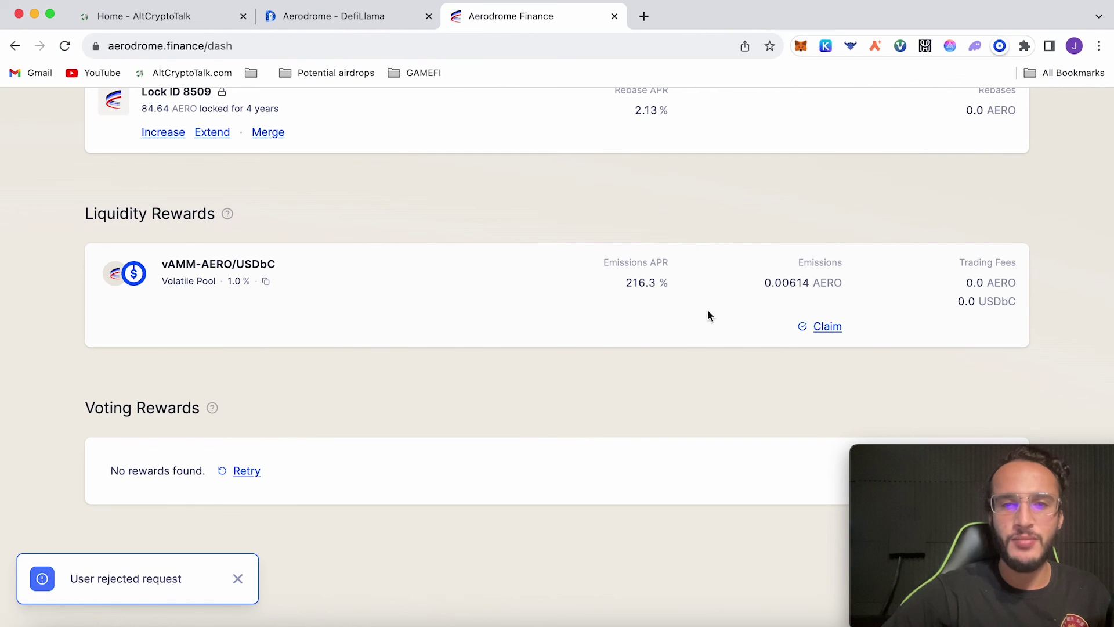
{"action": "scroll", "coordinate": [690, 288], "scroll_direction": "up", "scroll_amount": 2}
{"action": "scroll", "coordinate": [689, 286], "scroll_direction": "up", "scroll_amount": 5}
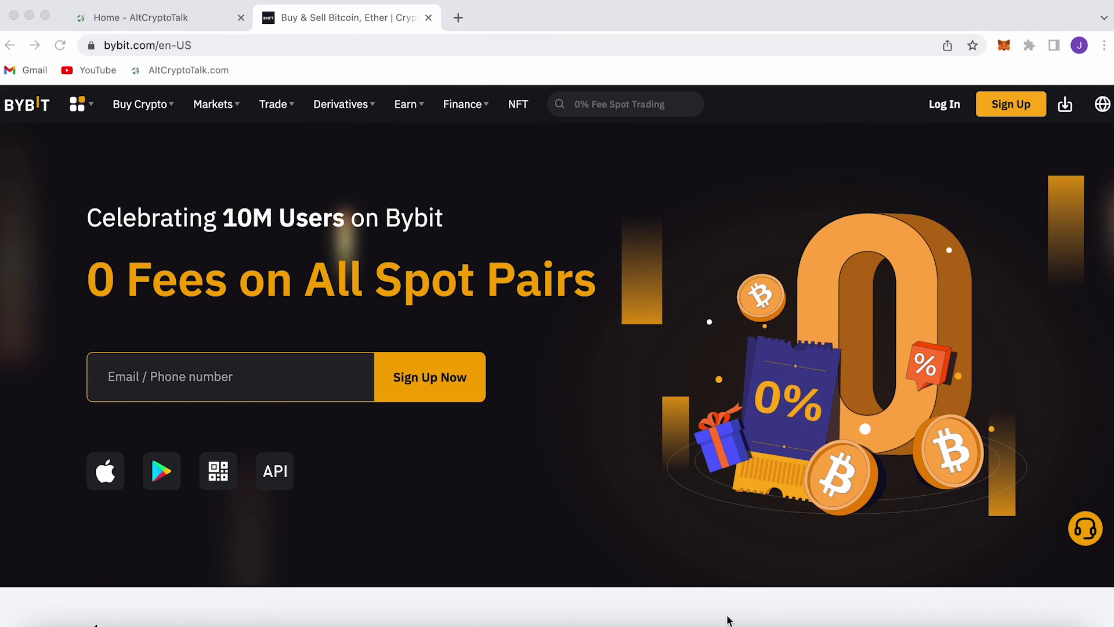
{"action": "scroll", "coordinate": [729, 620], "scroll_direction": "down", "scroll_amount": 4}
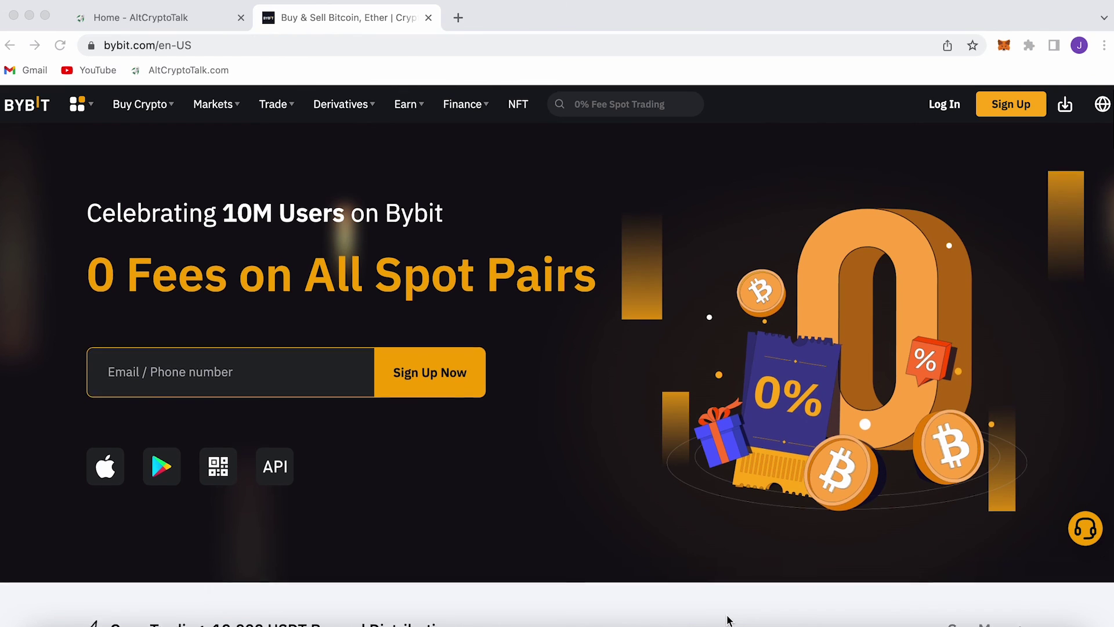
{"action": "scroll", "coordinate": [729, 620], "scroll_direction": "down", "scroll_amount": 6}
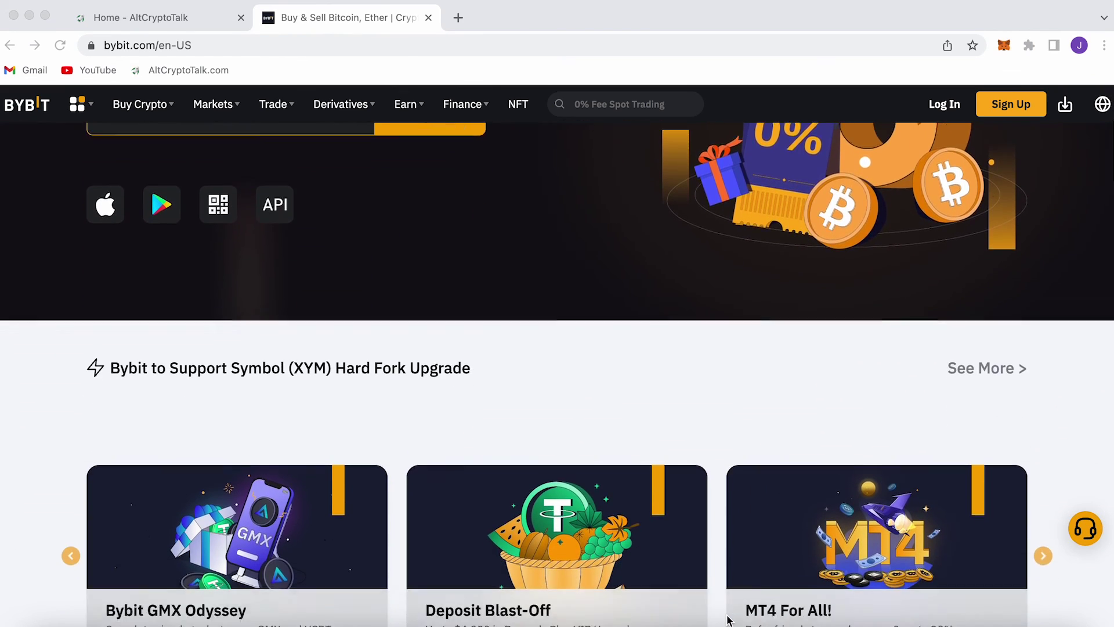
{"action": "scroll", "coordinate": [729, 620], "scroll_direction": "down", "scroll_amount": 10}
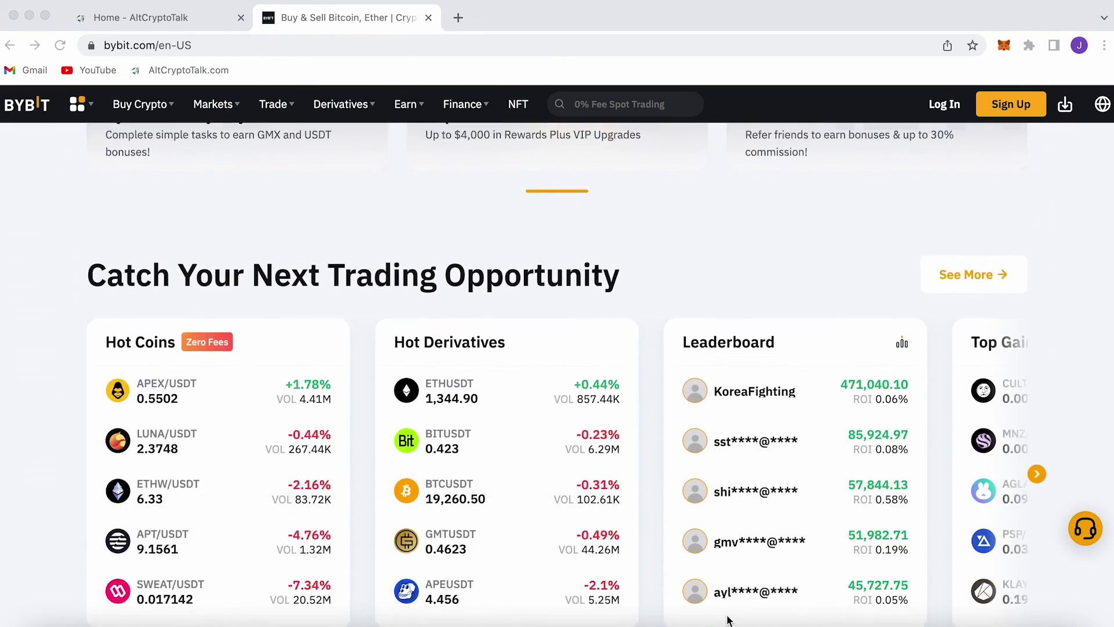
{"action": "scroll", "coordinate": [729, 620], "scroll_direction": "down", "scroll_amount": 7}
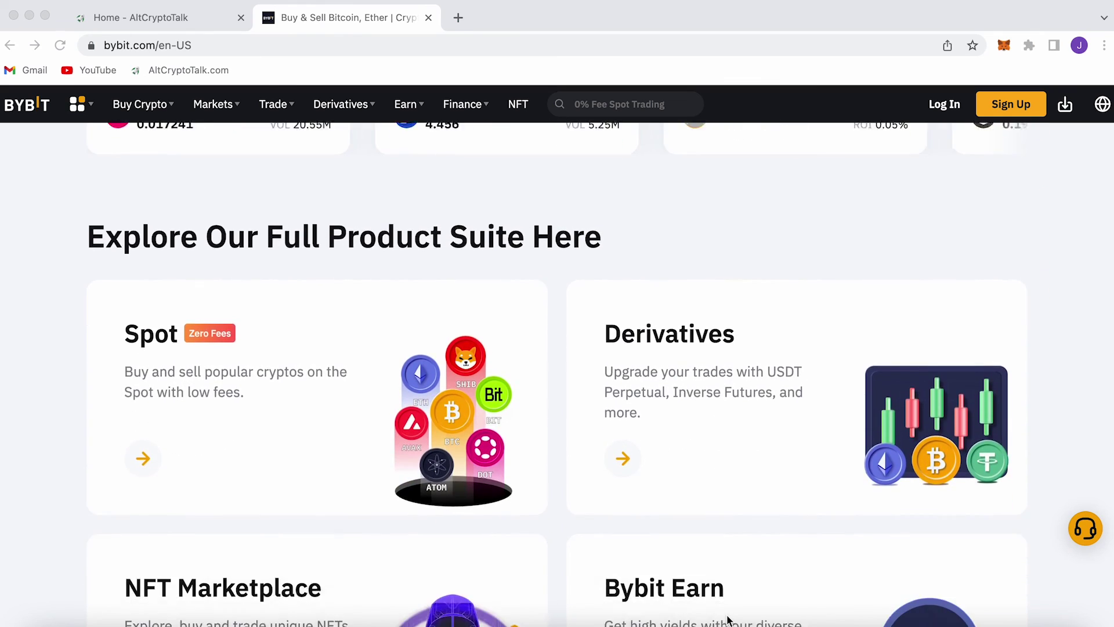
{"action": "scroll", "coordinate": [728, 620], "scroll_direction": "down", "scroll_amount": 9}
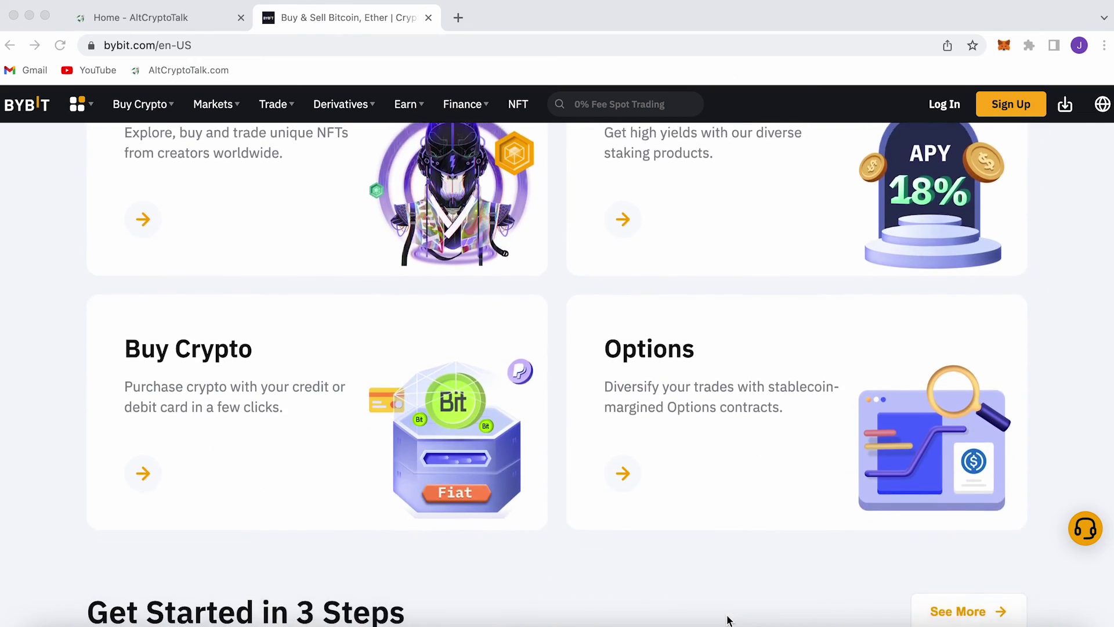
{"action": "scroll", "coordinate": [728, 620], "scroll_direction": "down", "scroll_amount": 8}
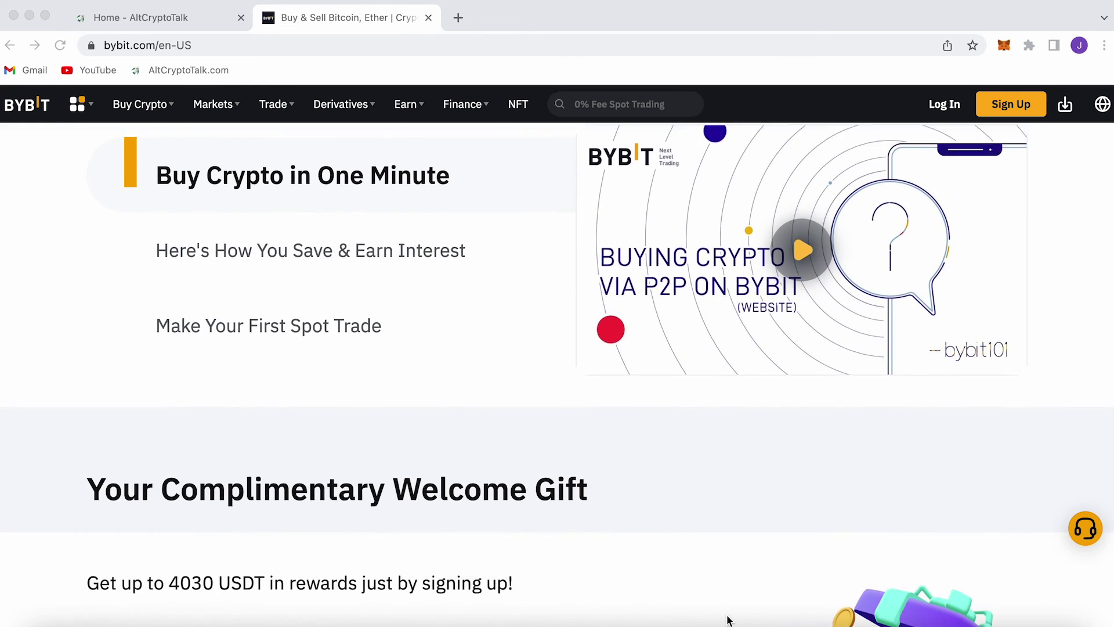
{"action": "scroll", "coordinate": [728, 620], "scroll_direction": "down", "scroll_amount": 1}
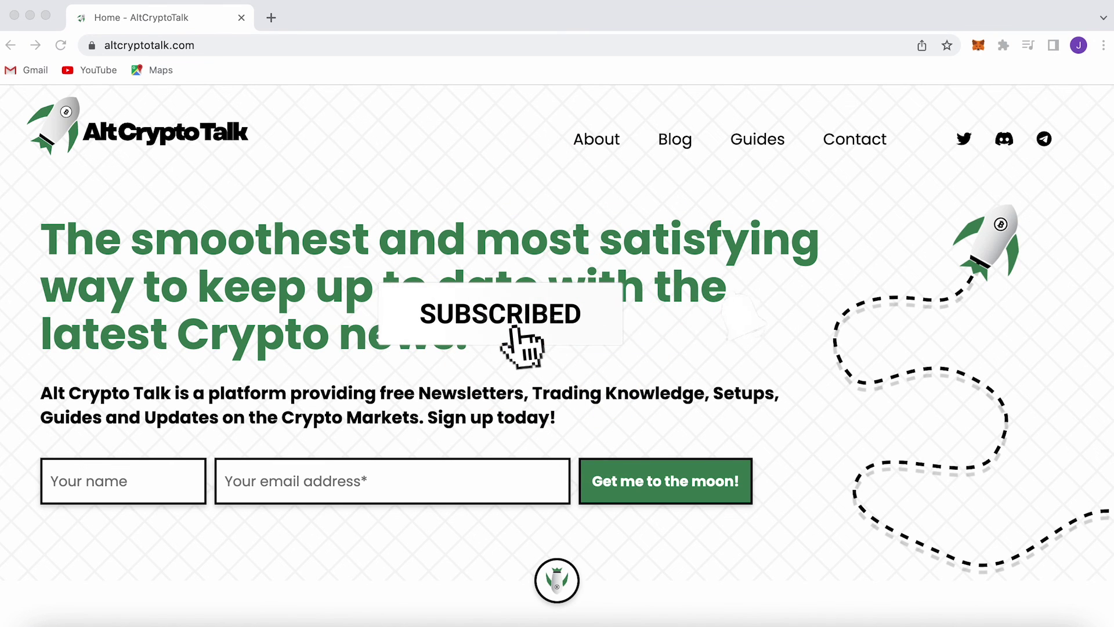
Open AltCryptoTalk's Crypto Guides, accept the cookie notice, and browse the guide categories
{"action": "left_click", "coordinate": [753, 145]}
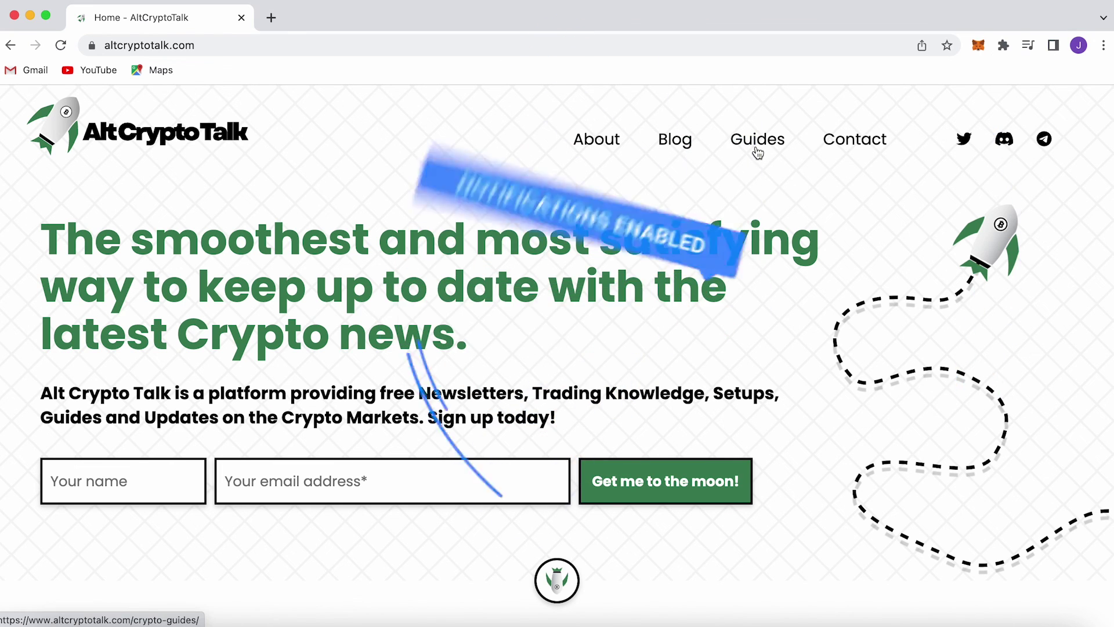
{"action": "left_click", "coordinate": [755, 146]}
{"action": "scroll", "coordinate": [780, 238], "scroll_direction": "down", "scroll_amount": 3}
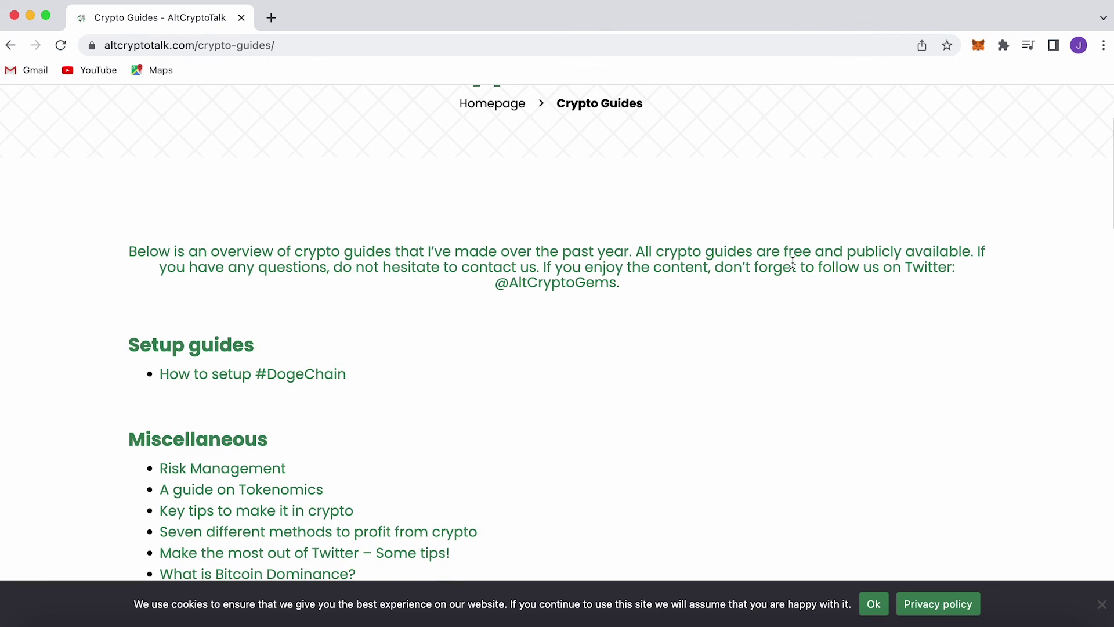
{"action": "left_click", "coordinate": [873, 603]}
{"action": "scroll", "coordinate": [850, 520], "scroll_direction": "down", "scroll_amount": 3}
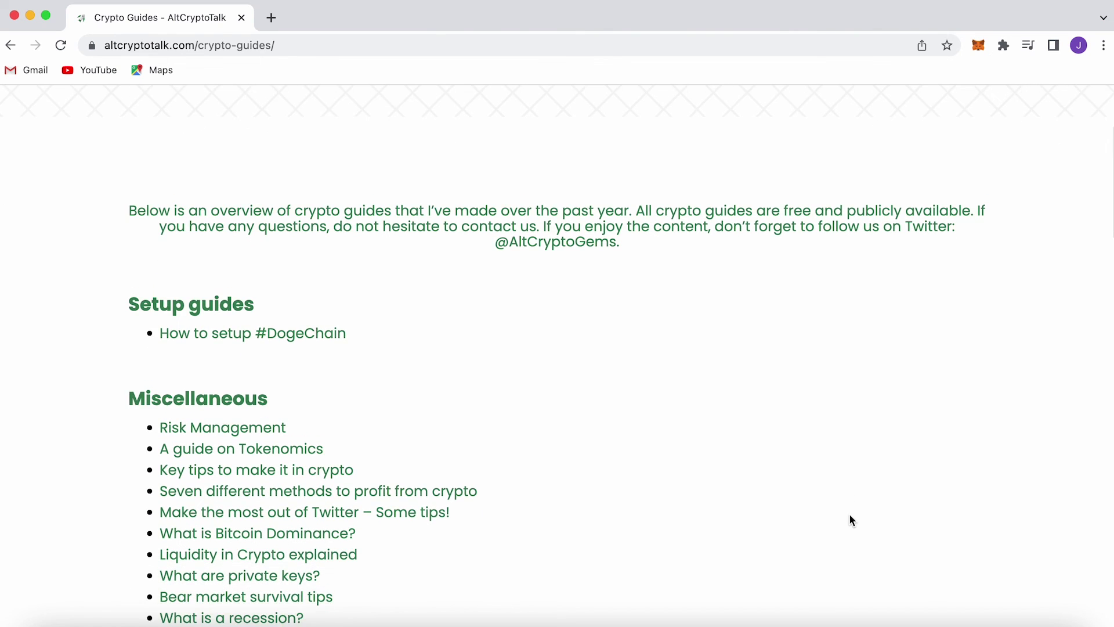
{"action": "scroll", "coordinate": [851, 520], "scroll_direction": "down", "scroll_amount": 6}
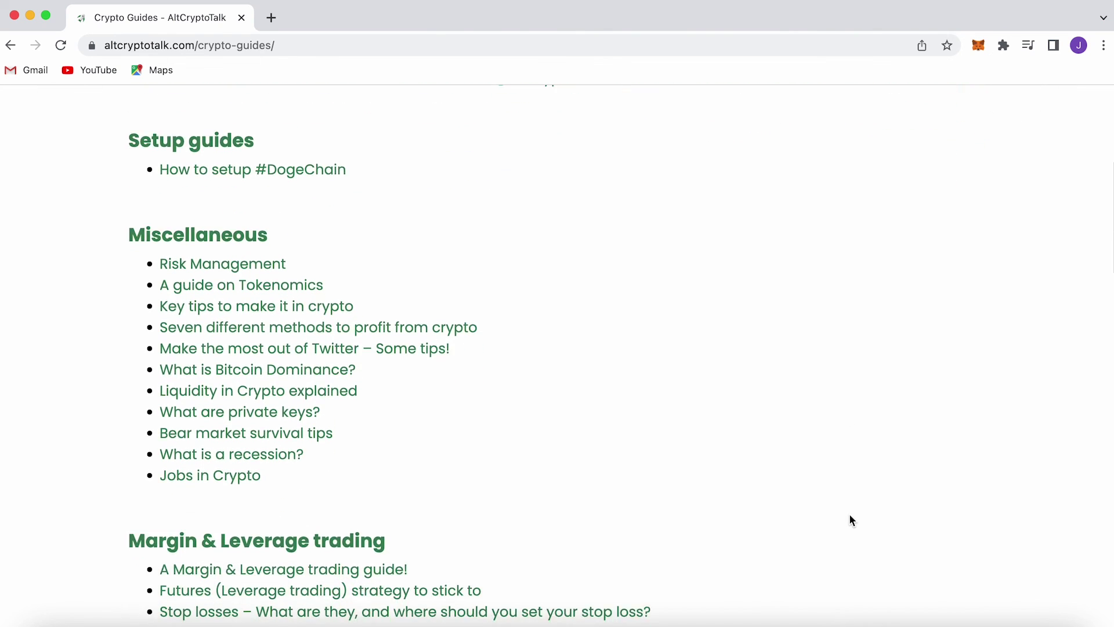
{"action": "scroll", "coordinate": [851, 519], "scroll_direction": "down", "scroll_amount": 10}
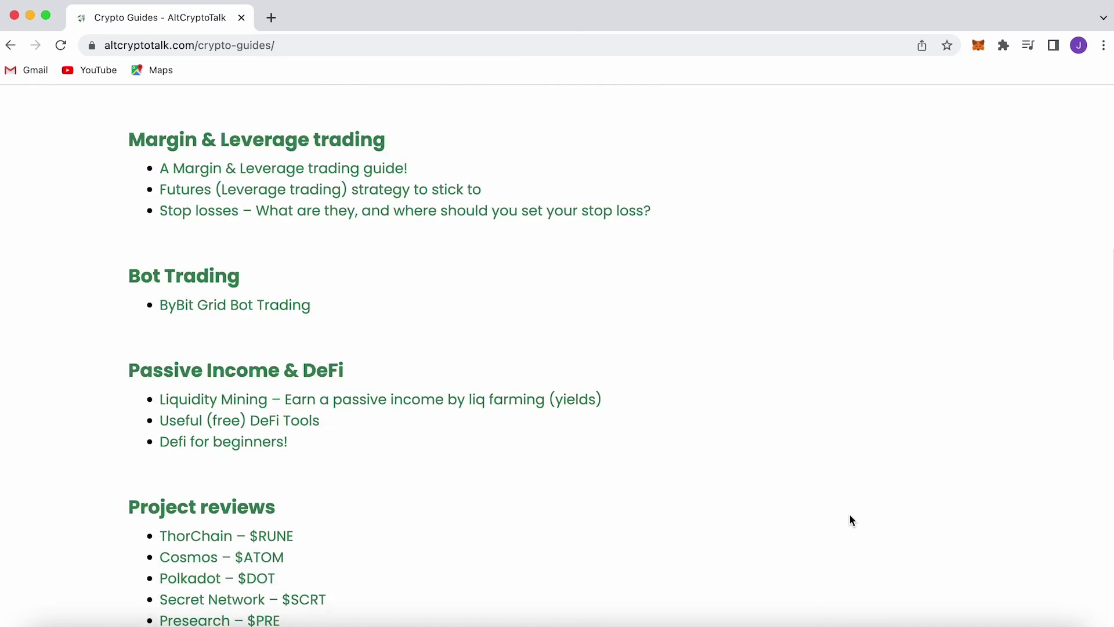